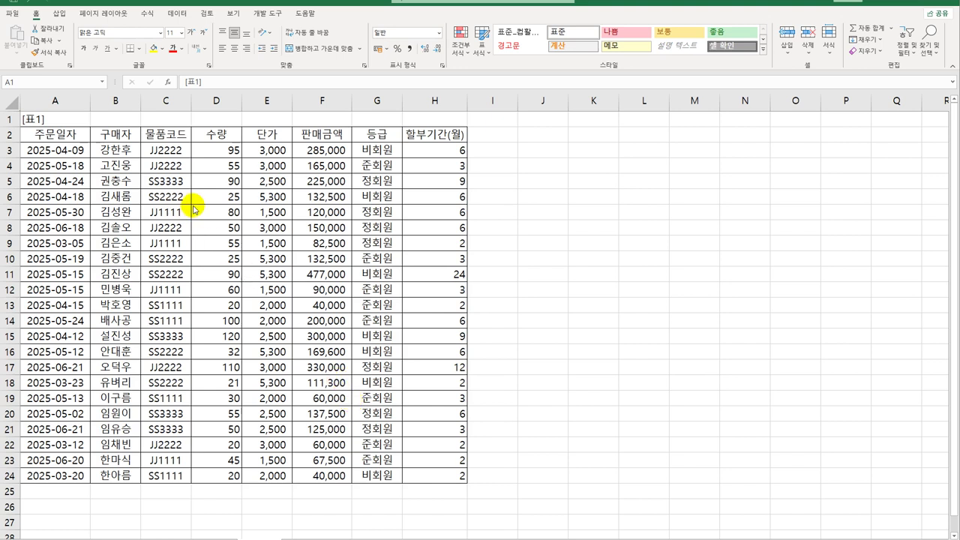
Start a new conditional formatting rule for the data rows A3:H24 that uses a formula to determine which cells to format.
{"action": "left_click_drag", "start_coordinate": [49, 152], "coordinate": [435, 475]}
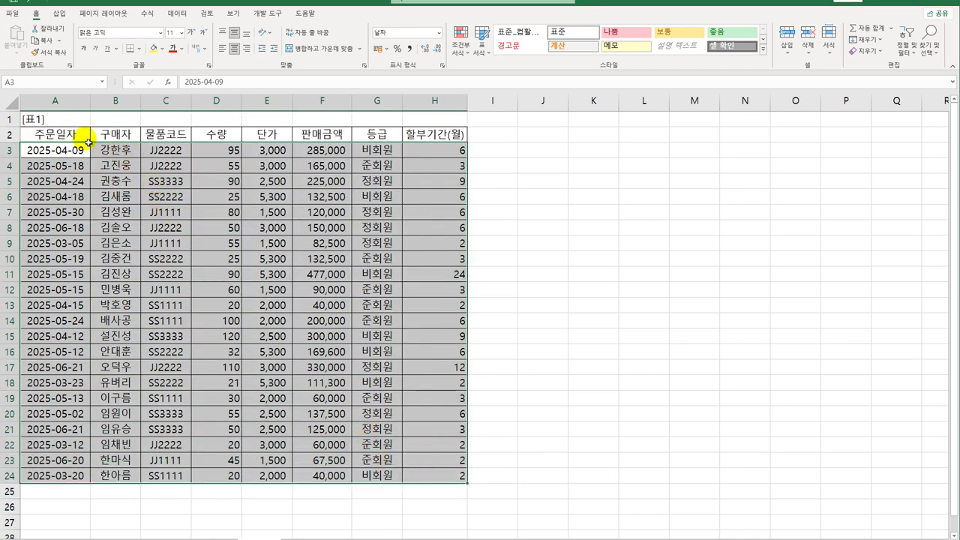
{"action": "left_click_drag", "start_coordinate": [84, 139], "coordinate": [435, 134]}
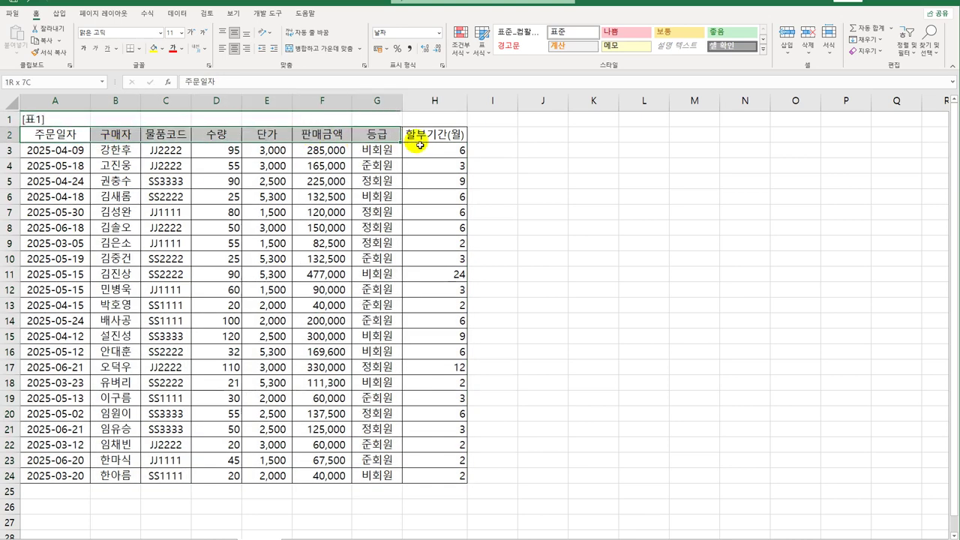
{"action": "left_click", "coordinate": [68, 150]}
{"action": "mouse_move", "coordinate": [68, 150]}
{"action": "left_mouse_down"}
{"action": "mouse_move", "coordinate": [343, 332]}
{"action": "mouse_move", "coordinate": [459, 480]}
{"action": "left_mouse_up"}
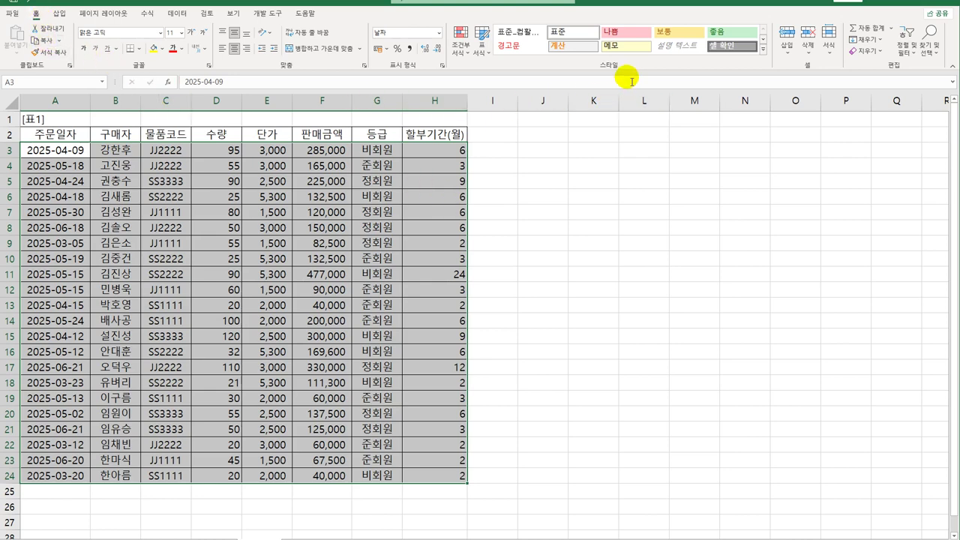
{"action": "left_click", "coordinate": [459, 44]}
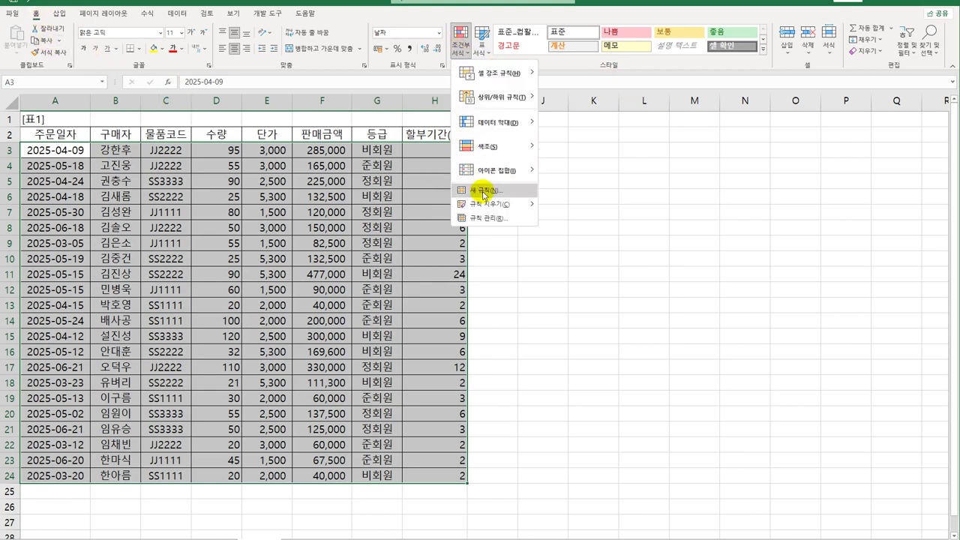
{"action": "left_click", "coordinate": [484, 194]}
{"action": "left_click_drag", "start_coordinate": [483, 197], "coordinate": [675, 138]}
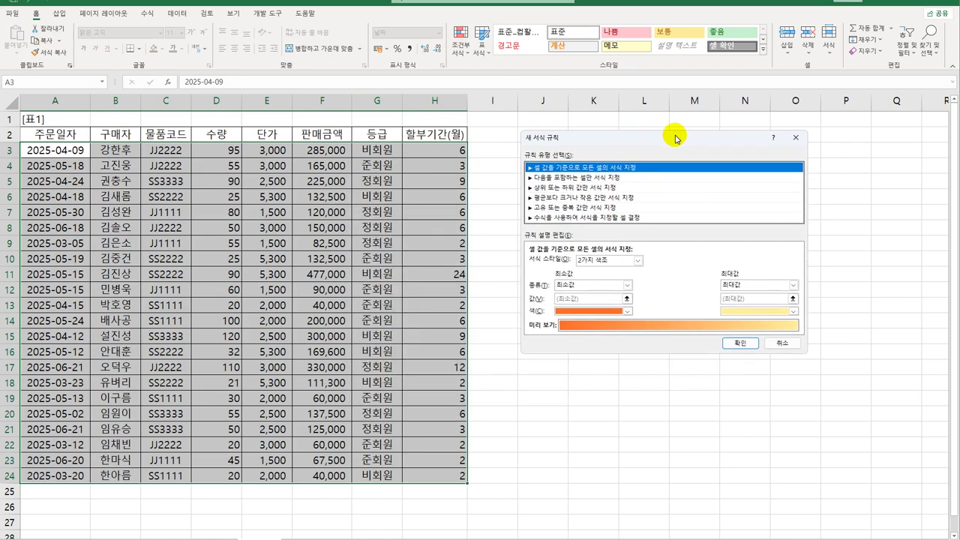
{"action": "left_click", "coordinate": [581, 217]}
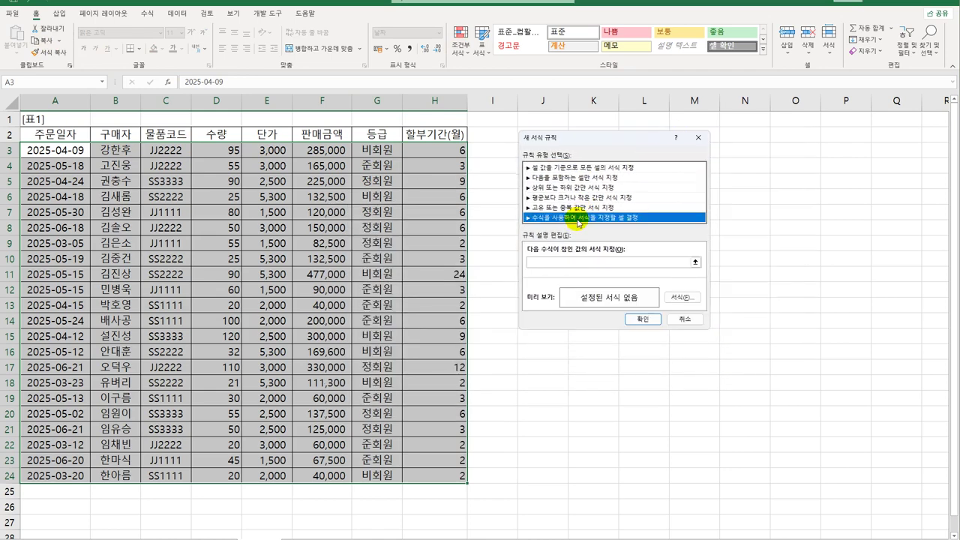
Begin the rule formula with the May order-date condition, =AND(MONTH($A3)=5, keeping only the column reference absolute.
{"action": "left_click", "coordinate": [581, 263]}
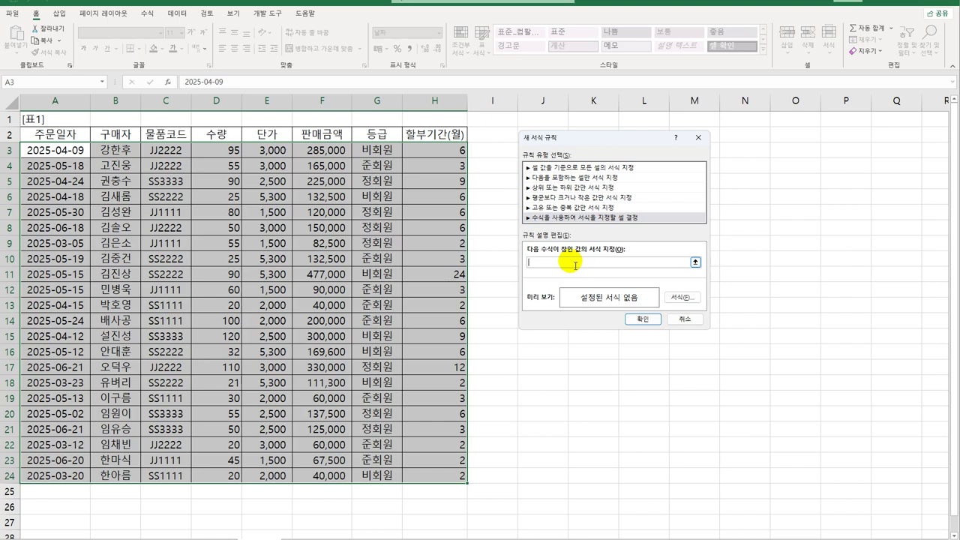
{"action": "type", "text": "=AND(MONTH("}
{"action": "left_click", "coordinate": [44, 154]}
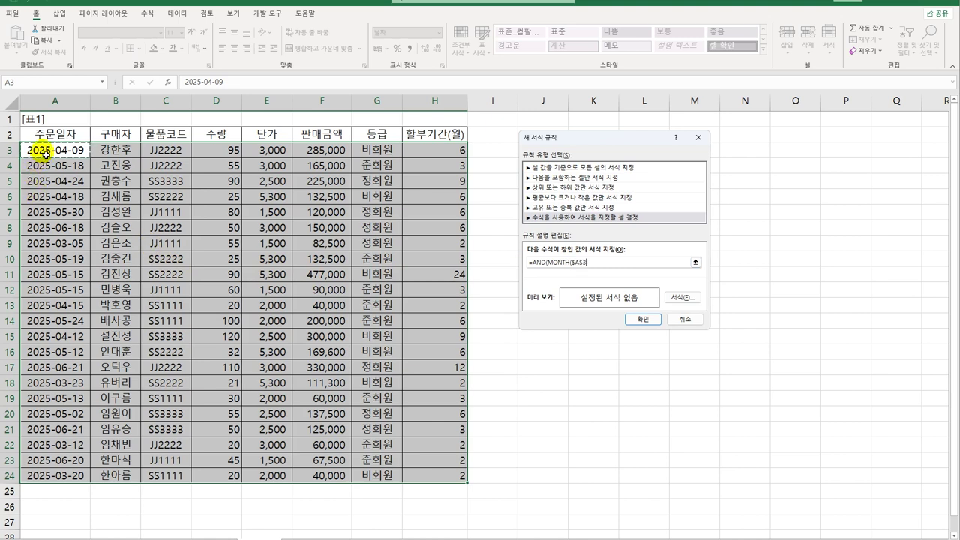
{"action": "key", "text": "F4"}
{"action": "key", "text": "F4"}
{"action": "type", "text": ")=5,"}
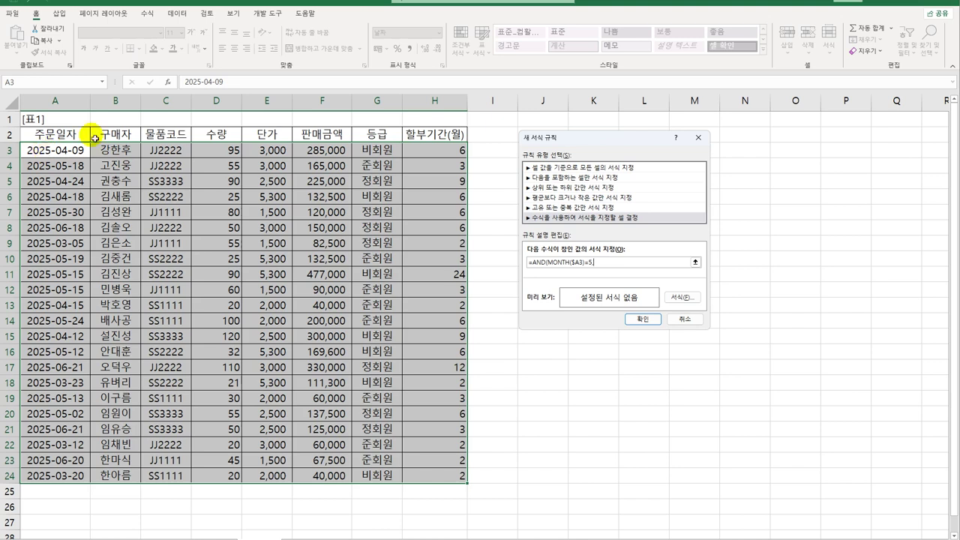
Complete the rule formula with the installment-period limits $H3>=6,$H3<=12 and close the parenthesis.
{"action": "left_click", "coordinate": [444, 155]}
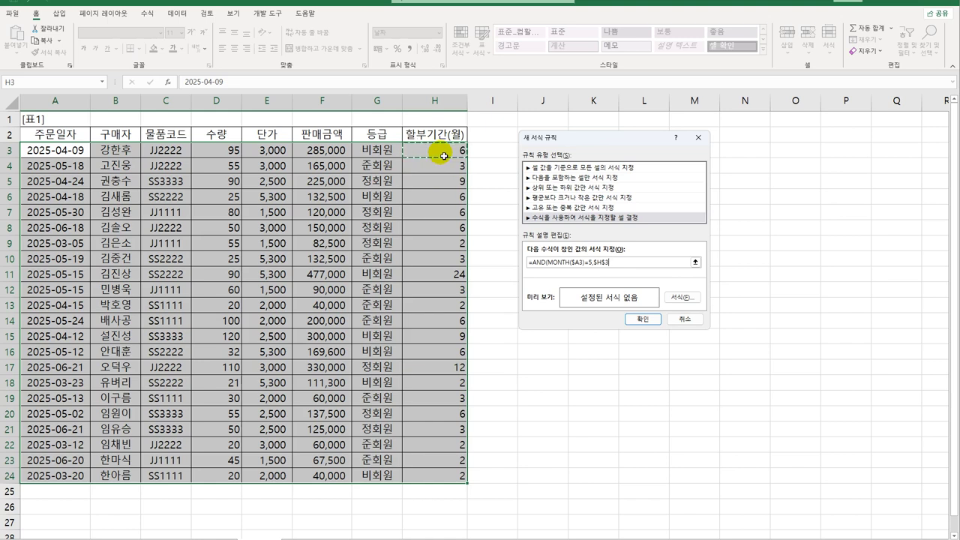
{"action": "key", "text": "F4"}
{"action": "key", "text": "F4"}
{"action": "type", "text": ">=6,"}
{"action": "left_click", "coordinate": [444, 156]}
{"action": "key", "text": "F4"}
{"action": "key", "text": "F4"}
{"action": "type", "text": "<=12"}
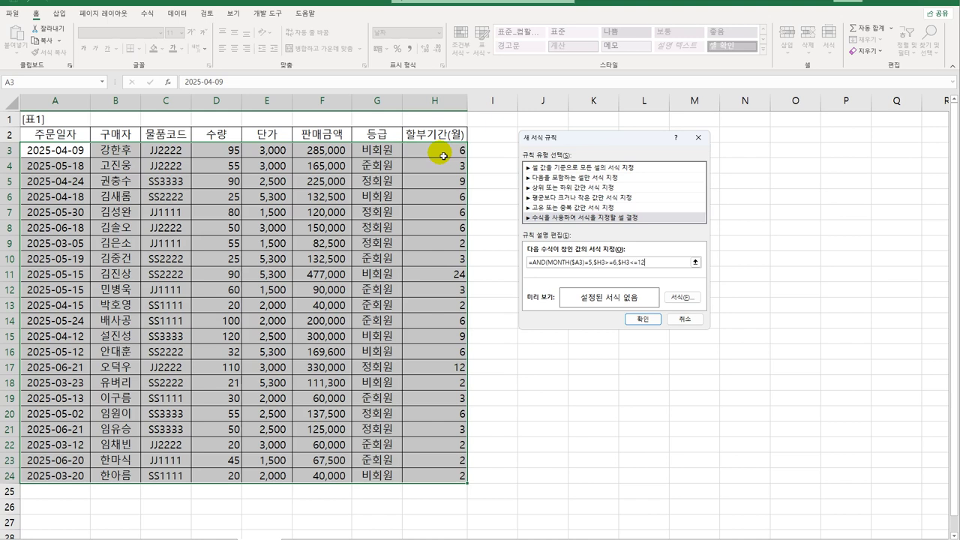
{"action": "type", "text": ")"}
Format the rule's matching rows with the bold italic (굵은 기울임꼴) font style in standard green and apply the rule.
{"action": "left_click", "coordinate": [680, 296]}
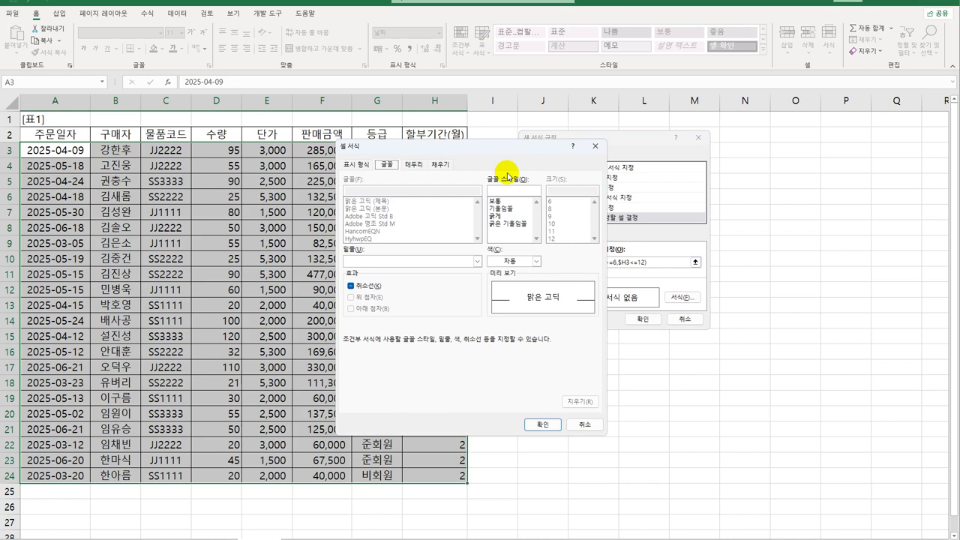
{"action": "left_click", "coordinate": [512, 224]}
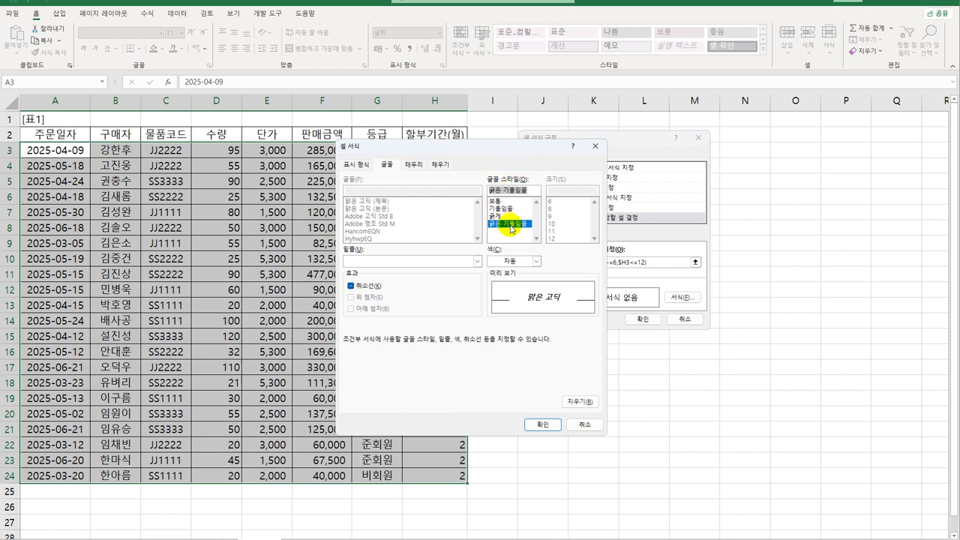
{"action": "left_click", "coordinate": [536, 261]}
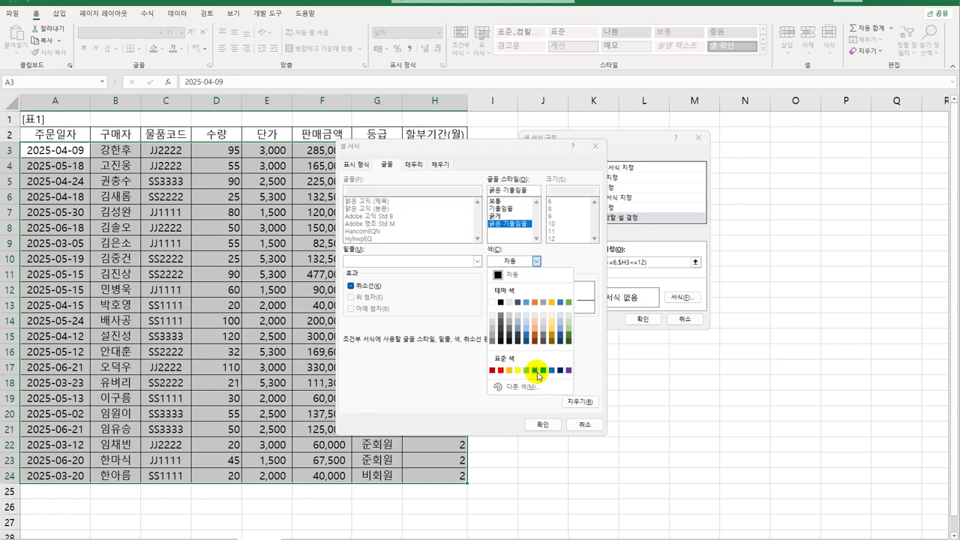
{"action": "left_click", "coordinate": [537, 371]}
{"action": "left_click", "coordinate": [537, 425]}
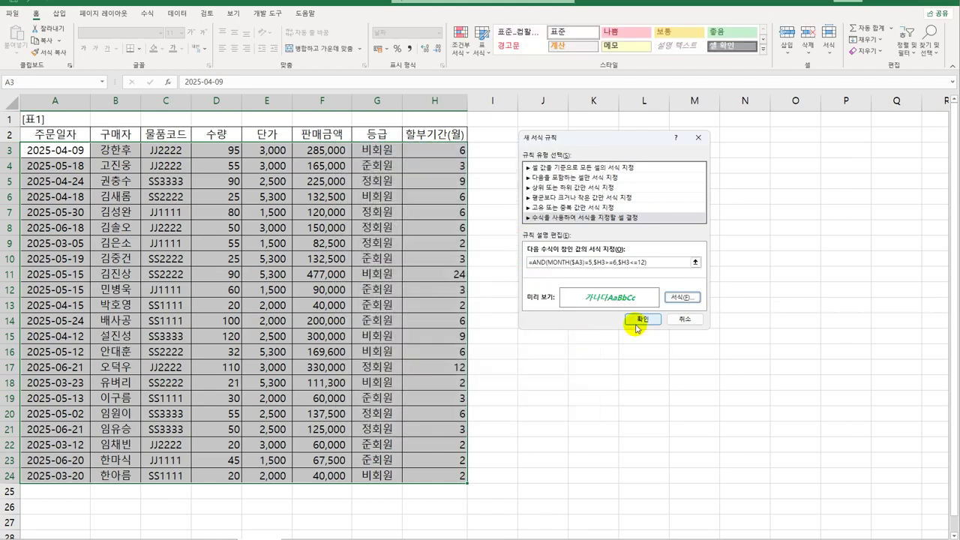
{"action": "left_click", "coordinate": [642, 320]}
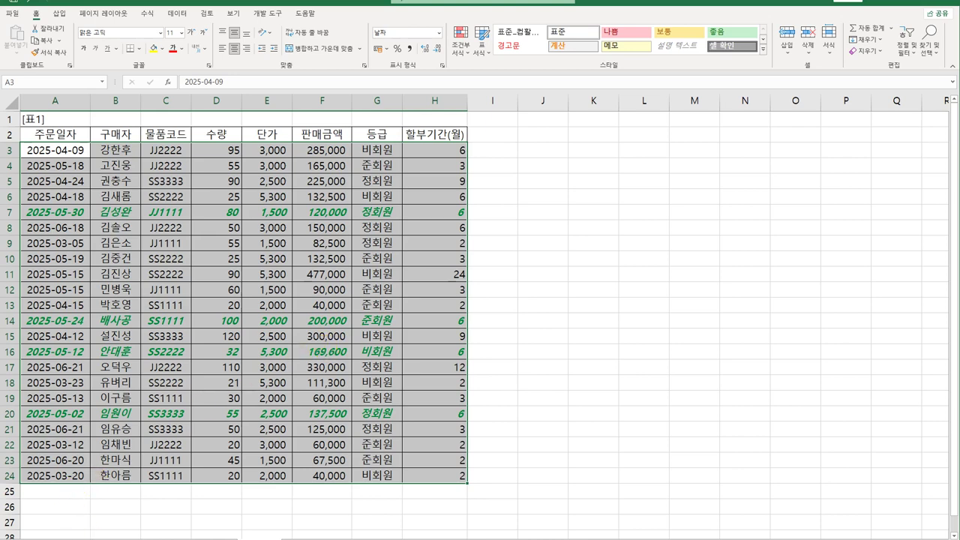
{"action": "key", "text": "ctrl+Home"}
{"action": "key", "text": "Down"}
{"action": "key", "text": "Down"}
{"action": "key", "text": "ctrl+shift+End"}
{"action": "key", "text": "ctrl+Home"}
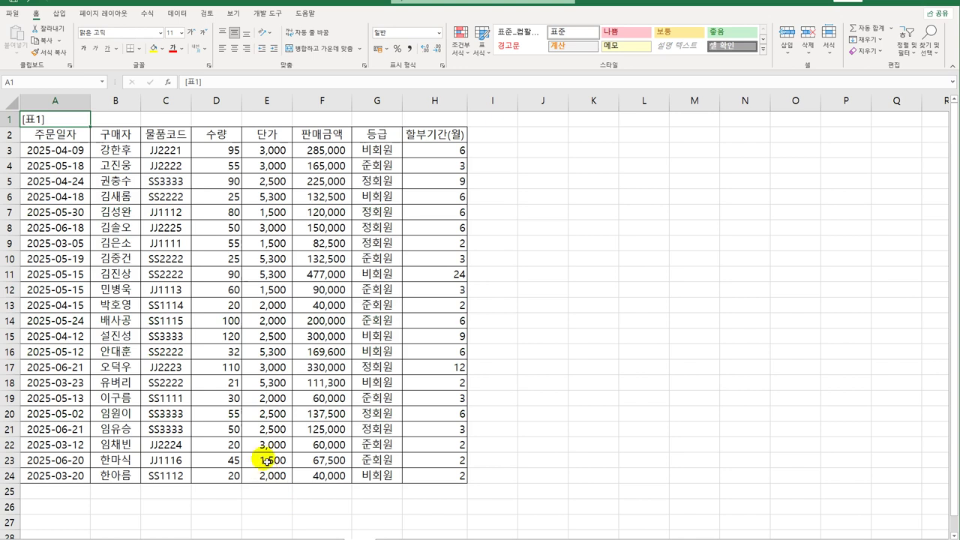
Highlight duplicate product codes in C3:C24 using the preset 진한 녹색 텍스트가 있는 녹색 채우기.
{"action": "left_click", "coordinate": [170, 151]}
{"action": "left_click_drag", "start_coordinate": [169, 151], "coordinate": [174, 475]}
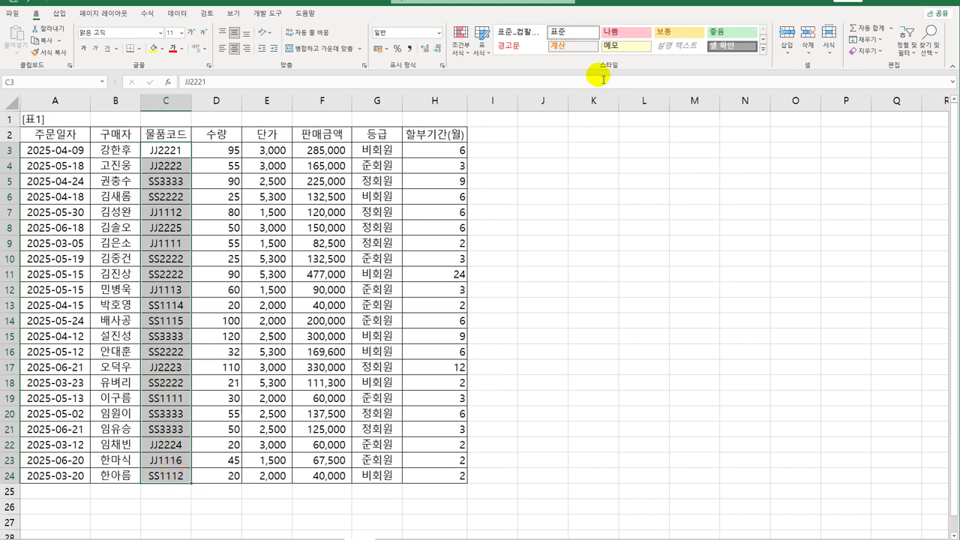
{"action": "left_click", "coordinate": [459, 52]}
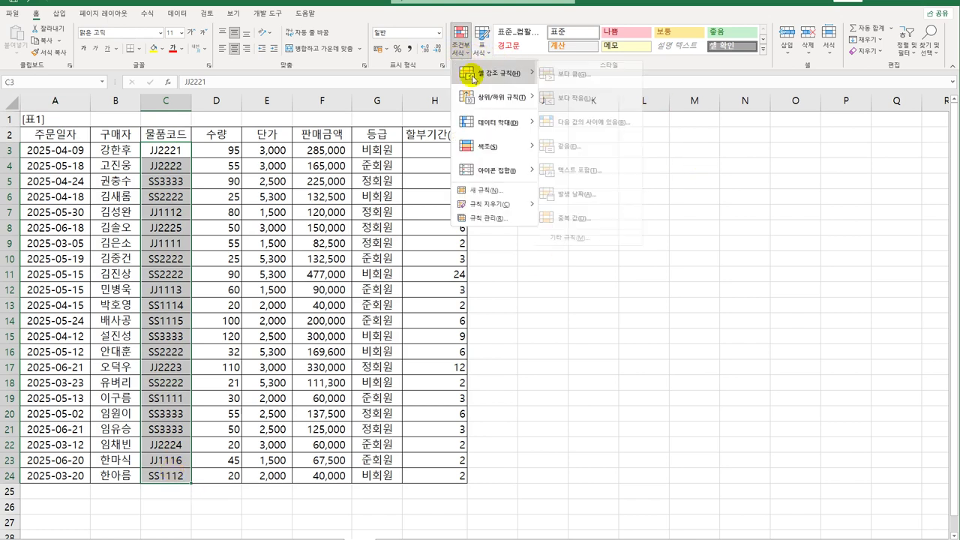
{"action": "mouse_move", "coordinate": [473, 78]}
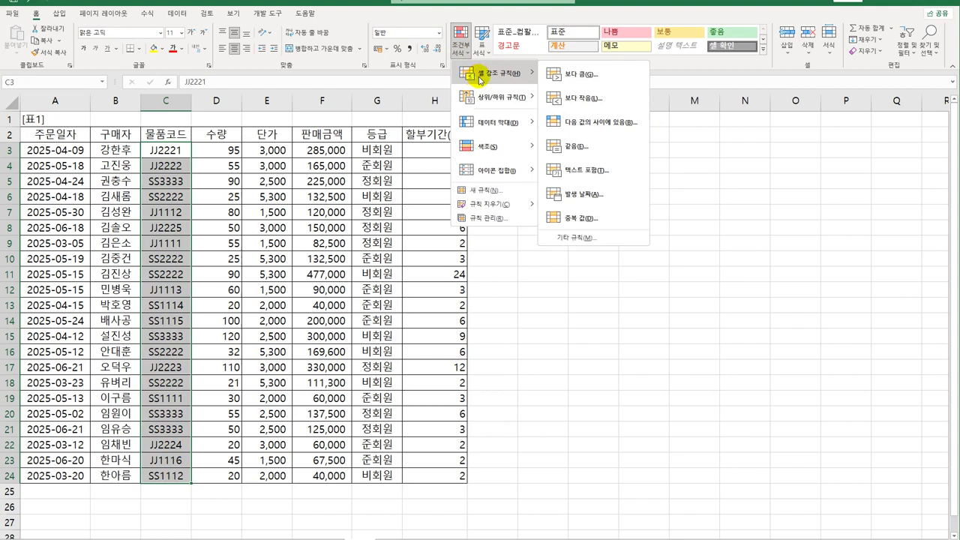
{"action": "left_click", "coordinate": [599, 218]}
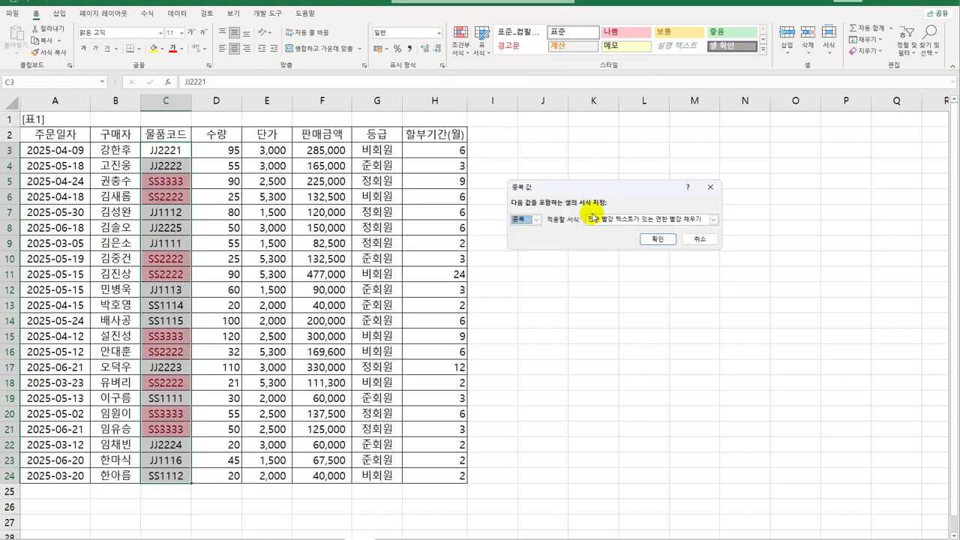
{"action": "left_click", "coordinate": [627, 219]}
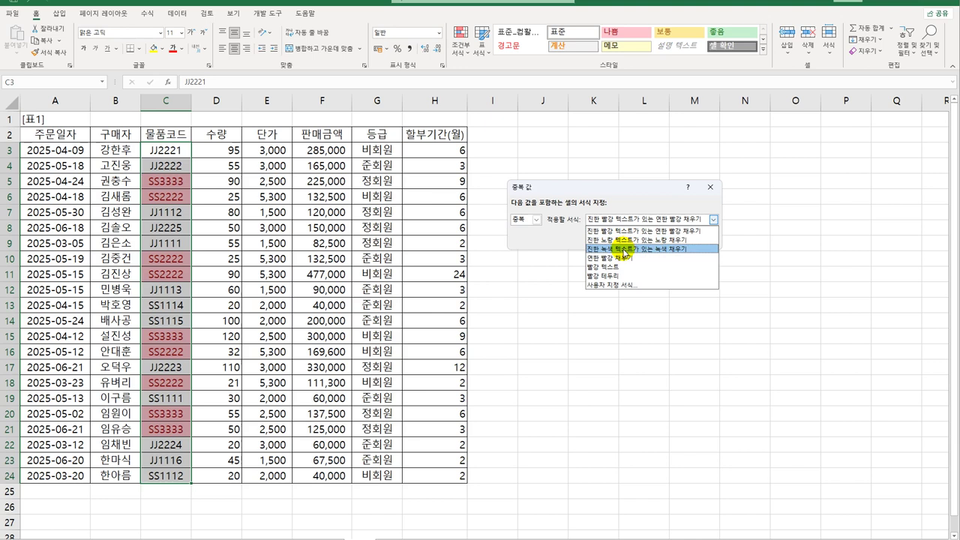
{"action": "left_click", "coordinate": [624, 248]}
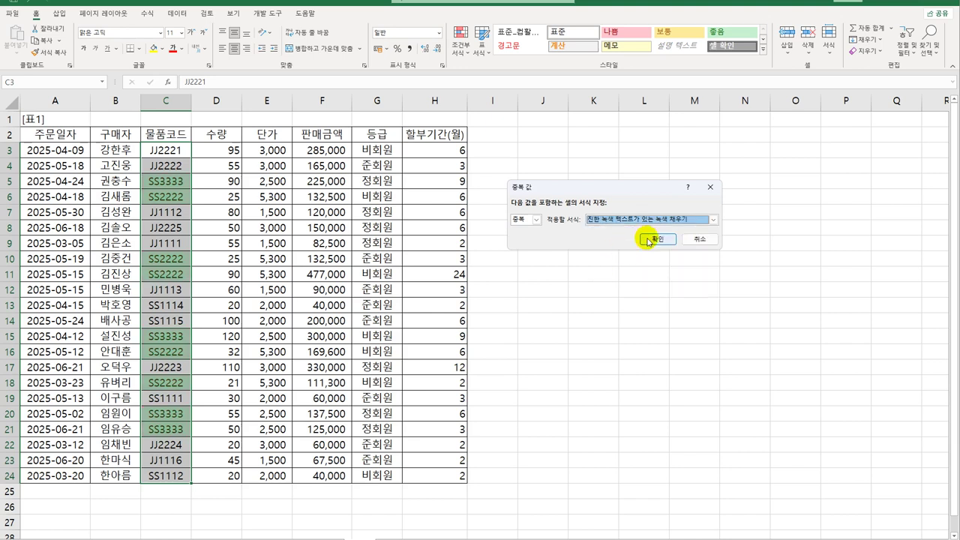
{"action": "left_click", "coordinate": [650, 239]}
{"action": "left_click", "coordinate": [173, 474]}
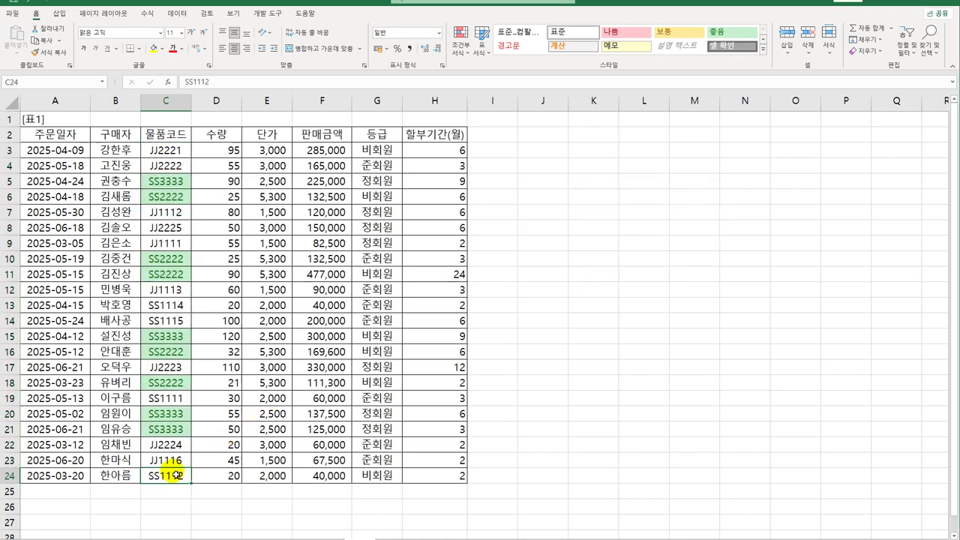
Select the unit prices (단가) in E3:E24.
{"action": "left_click", "coordinate": [272, 152]}
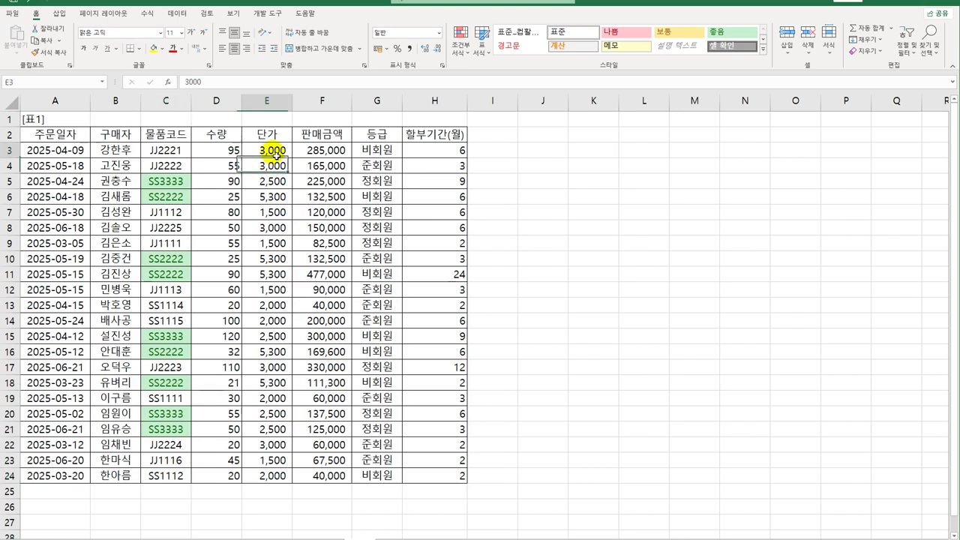
{"action": "left_click_drag", "start_coordinate": [275, 153], "coordinate": [285, 473]}
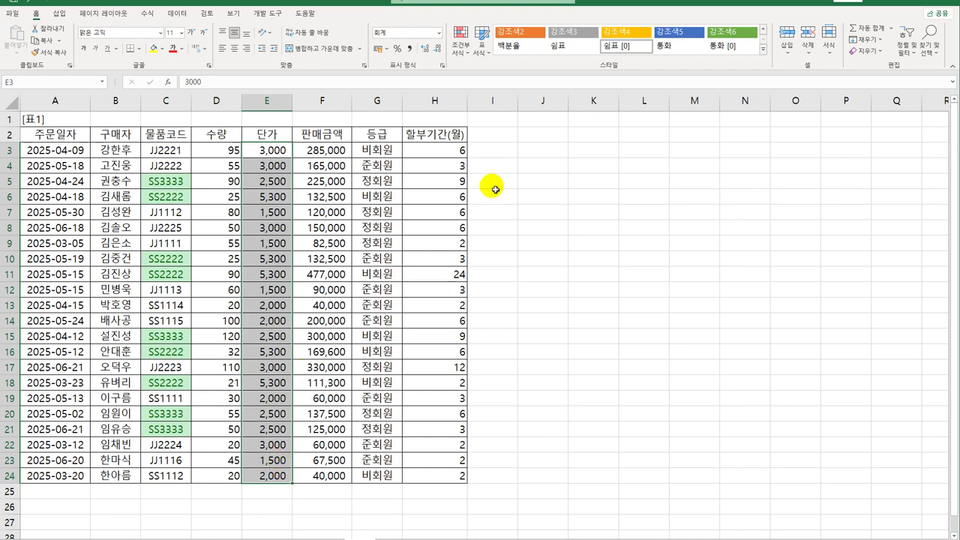
{"action": "left_click", "coordinate": [461, 51]}
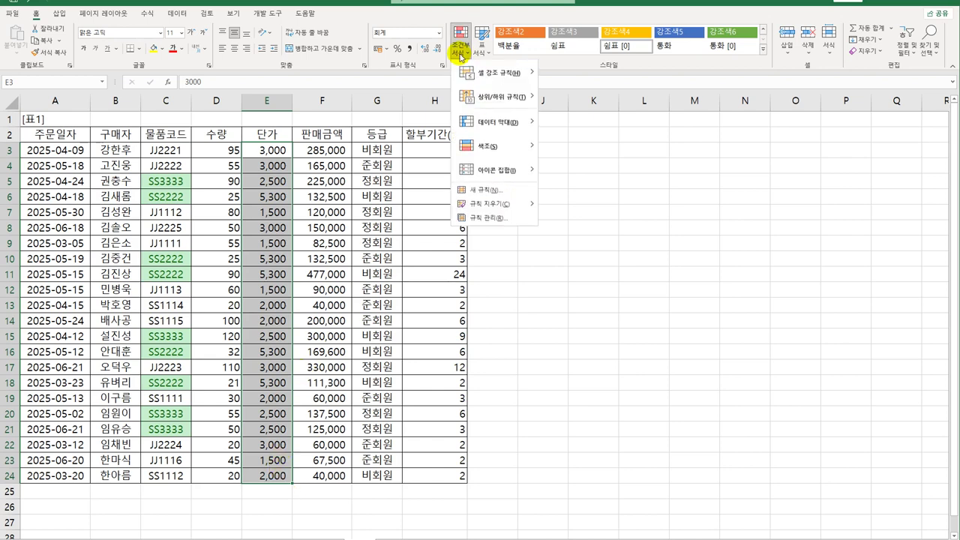
{"action": "left_click", "coordinate": [507, 190]}
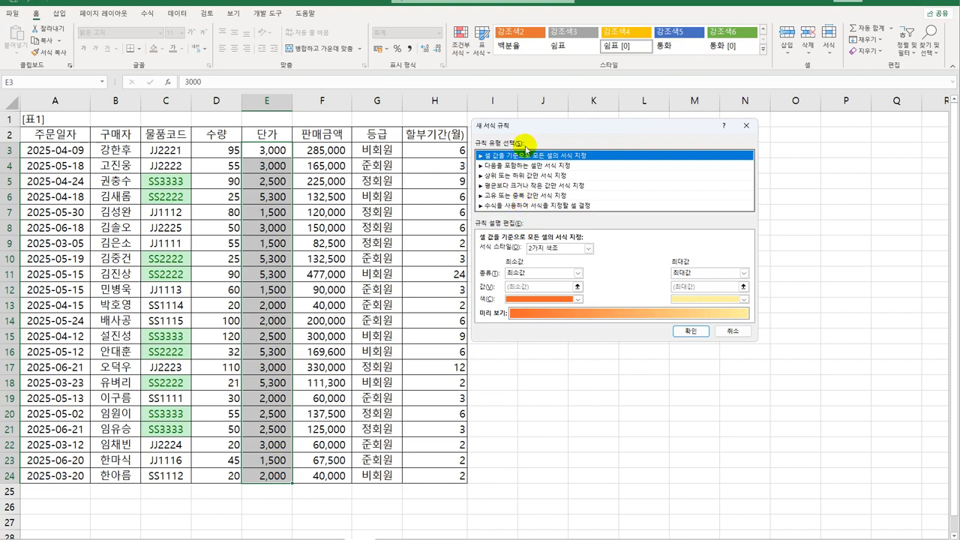
{"action": "left_click", "coordinate": [523, 177]}
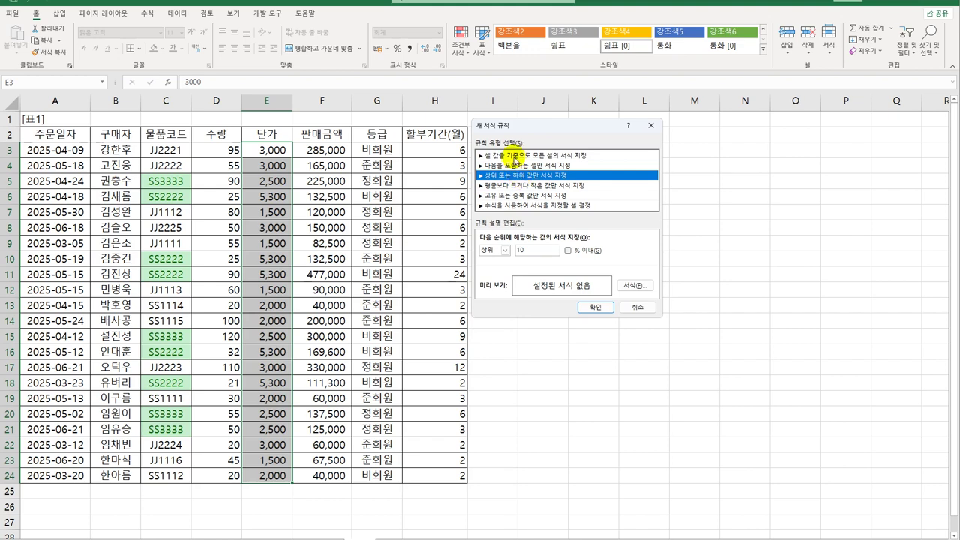
{"action": "left_click", "coordinate": [639, 308]}
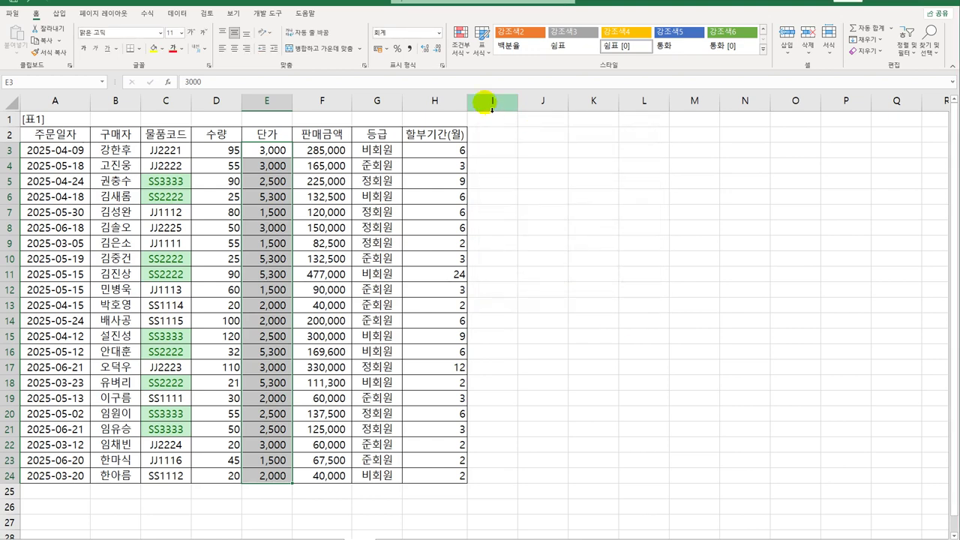
Apply an above-average (평균 초과) rule to the selected unit prices with the 연한 빨강 채우기 format.
{"action": "left_click", "coordinate": [460, 39]}
{"action": "mouse_move", "coordinate": [489, 100]}
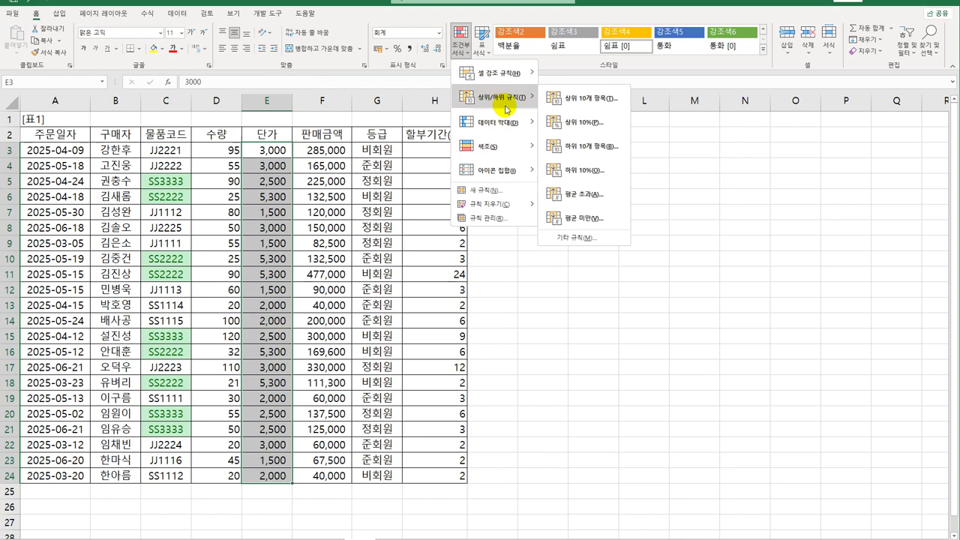
{"action": "left_click", "coordinate": [590, 196]}
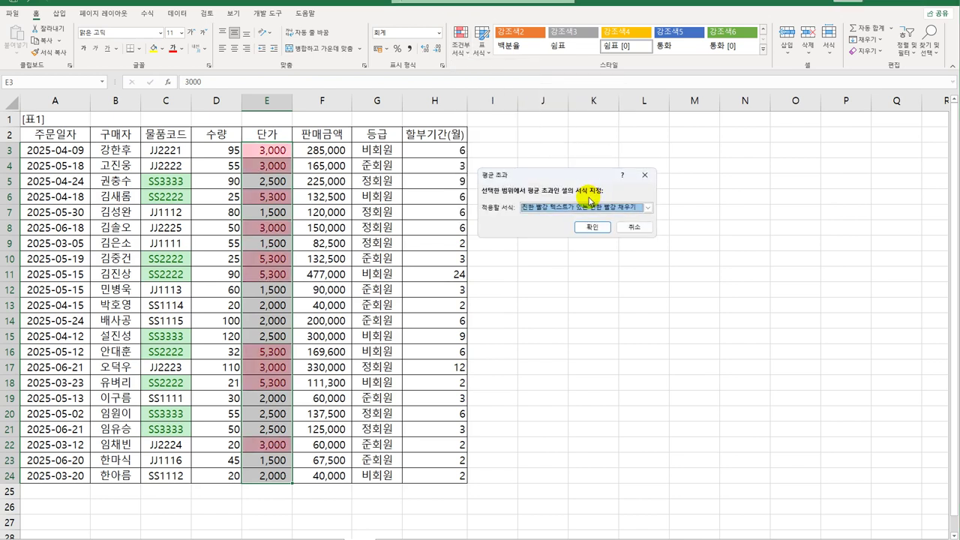
{"action": "left_click", "coordinate": [585, 208]}
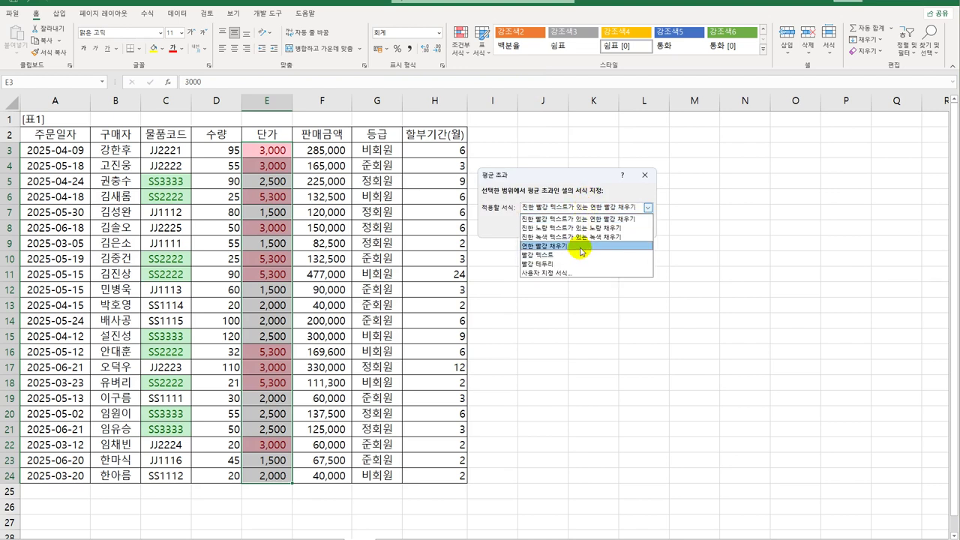
{"action": "left_click", "coordinate": [580, 246]}
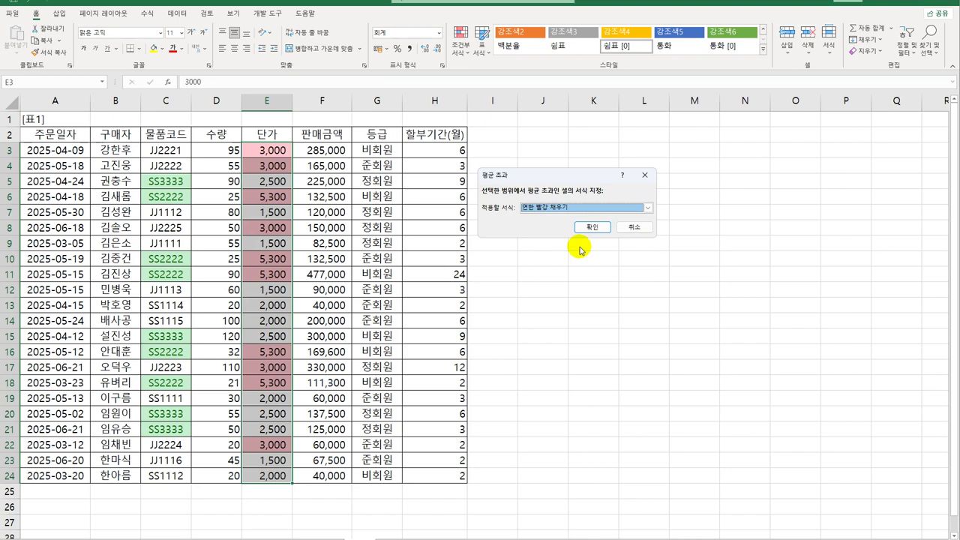
{"action": "left_click", "coordinate": [591, 228]}
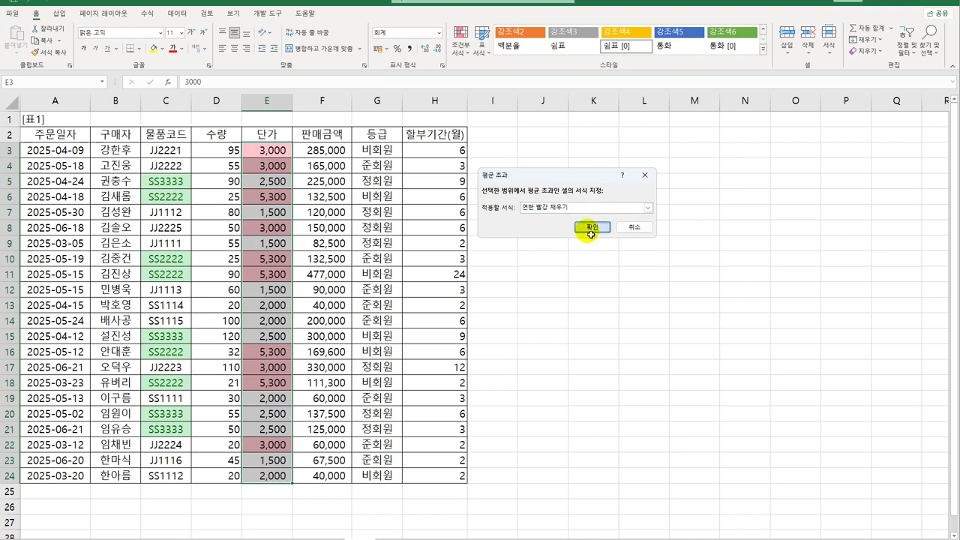
Clear the conditional formatting rules from the unit prices (단가) in E3:E24 only.
{"action": "left_click", "coordinate": [270, 481]}
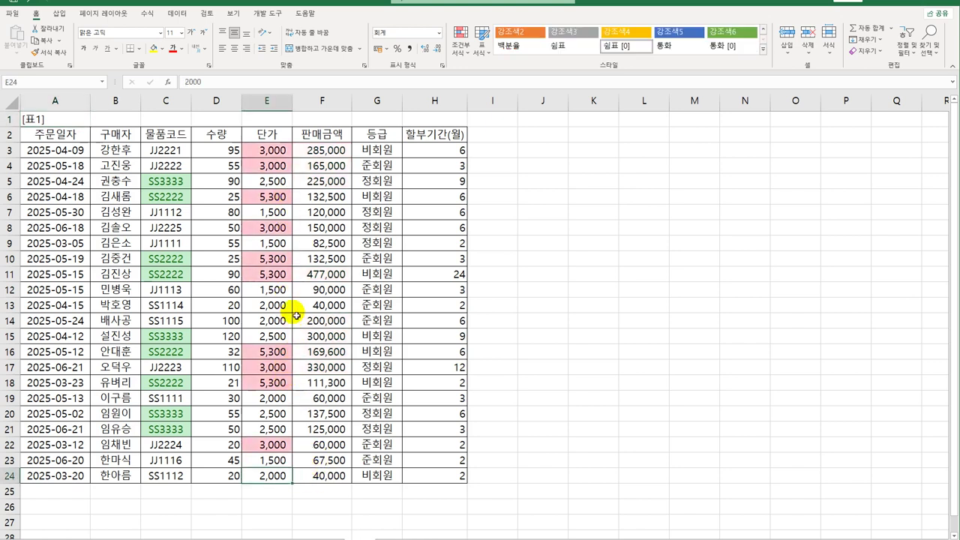
{"action": "left_click_drag", "start_coordinate": [270, 150], "coordinate": [257, 476]}
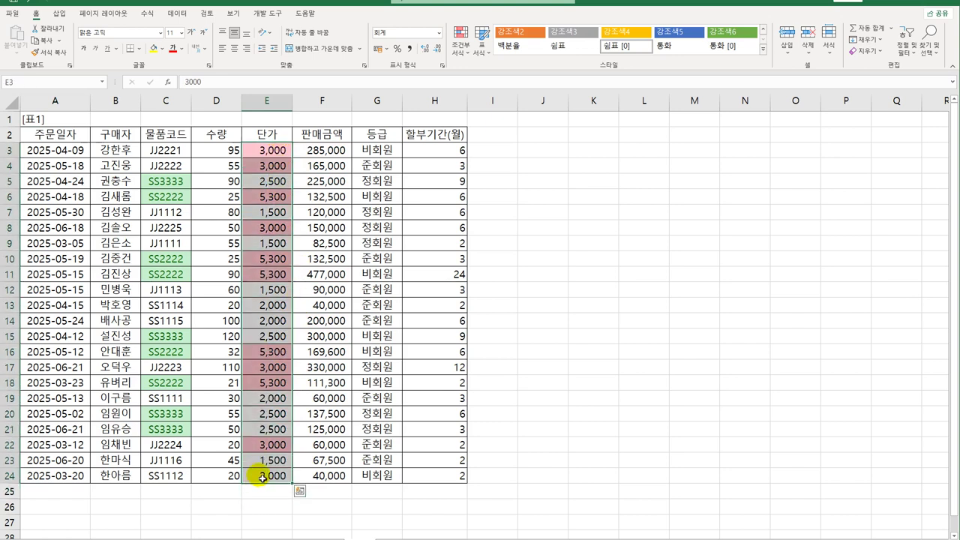
{"action": "left_click_drag", "start_coordinate": [273, 155], "coordinate": [269, 478]}
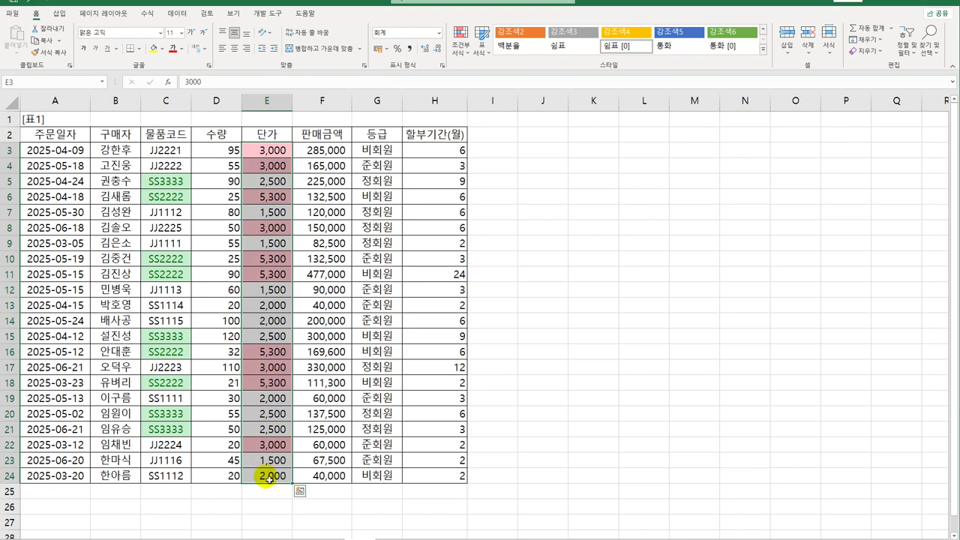
{"action": "left_click", "coordinate": [462, 50]}
{"action": "mouse_move", "coordinate": [492, 210]}
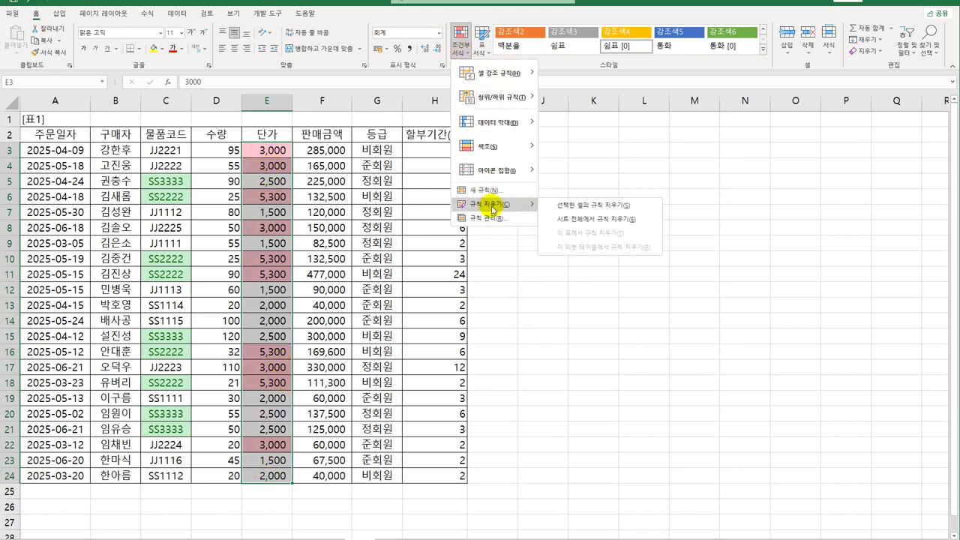
{"action": "left_click", "coordinate": [597, 210]}
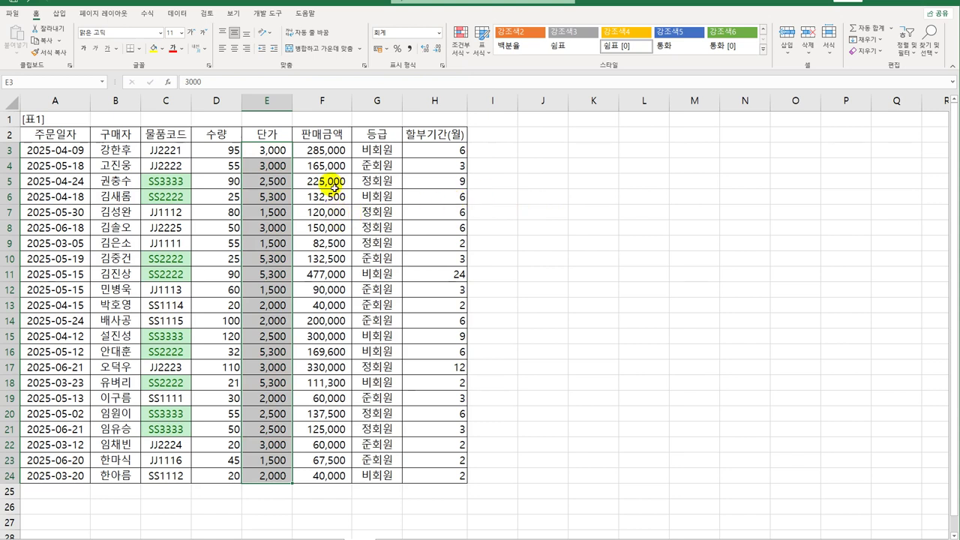
Apply an above-average (평균 초과) rule with a light red fill to the sales amounts (판매금액) in F3:F24.
{"action": "left_click_drag", "start_coordinate": [322, 150], "coordinate": [325, 481]}
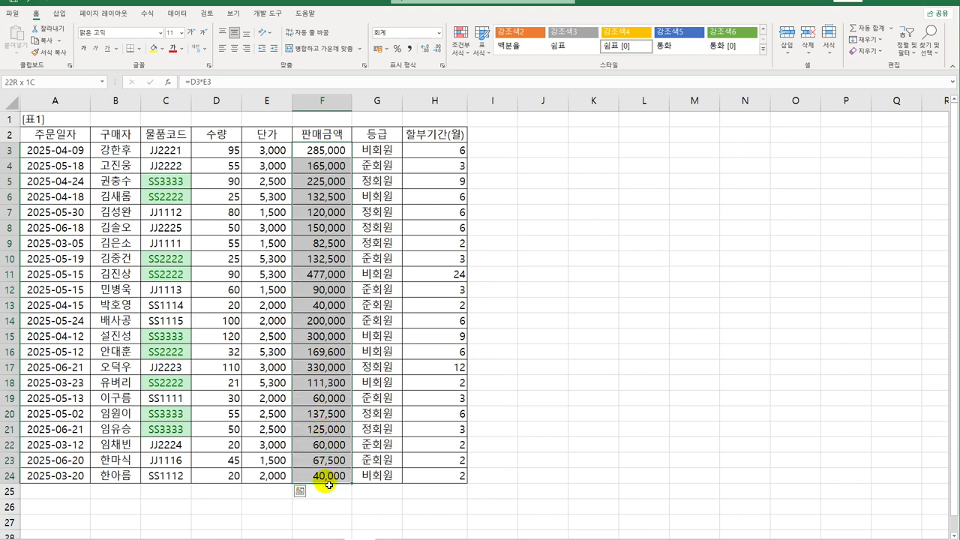
{"action": "left_click", "coordinate": [462, 43]}
{"action": "mouse_move", "coordinate": [477, 103]}
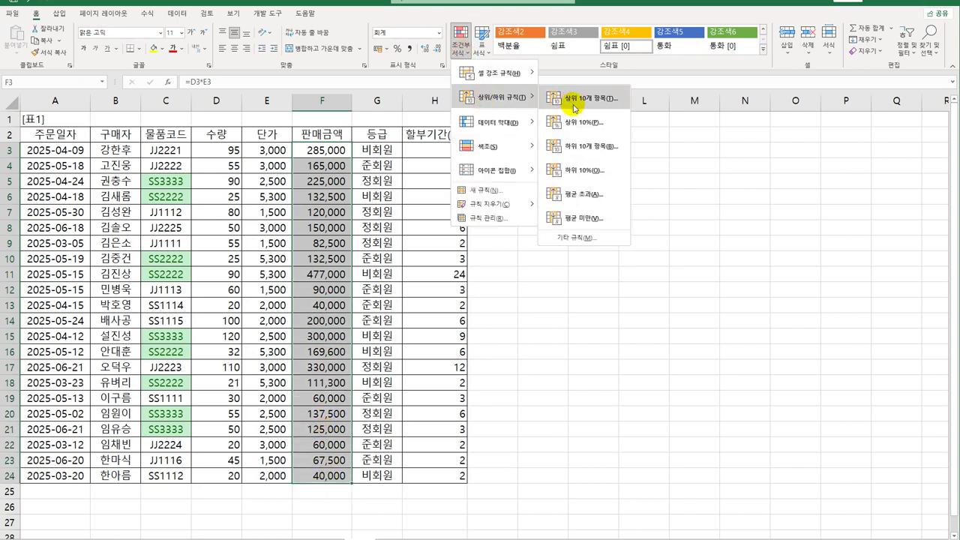
{"action": "left_click", "coordinate": [589, 197]}
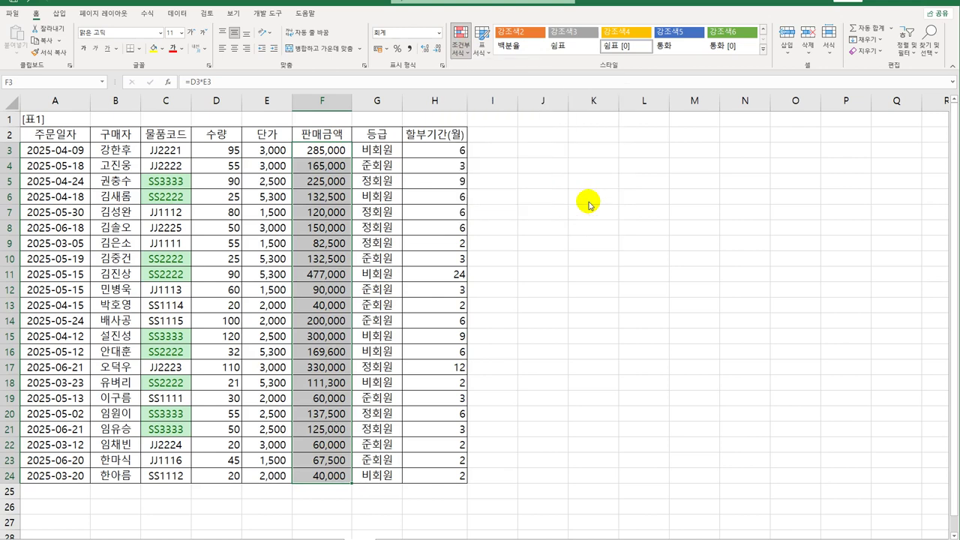
{"action": "left_click", "coordinate": [585, 207]}
{"action": "left_click", "coordinate": [559, 245]}
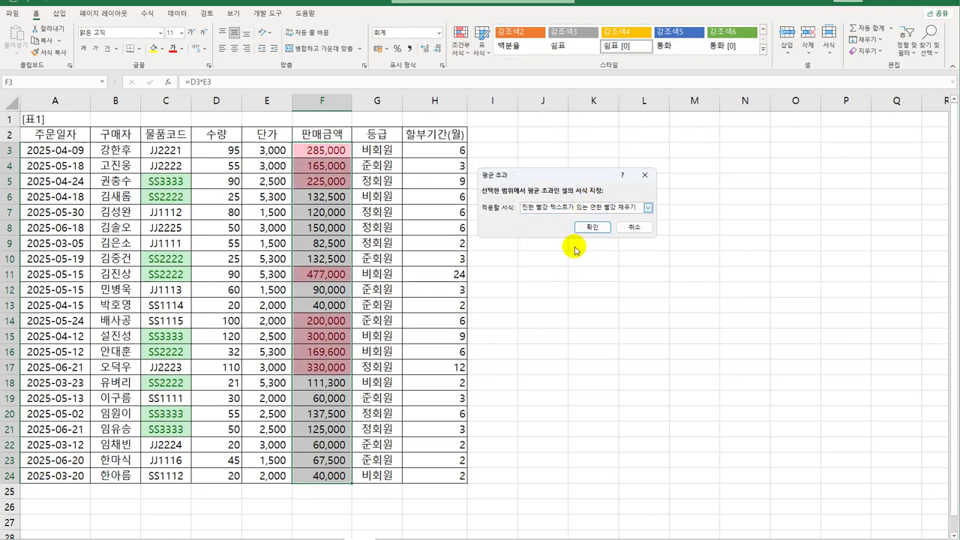
{"action": "left_click", "coordinate": [597, 231]}
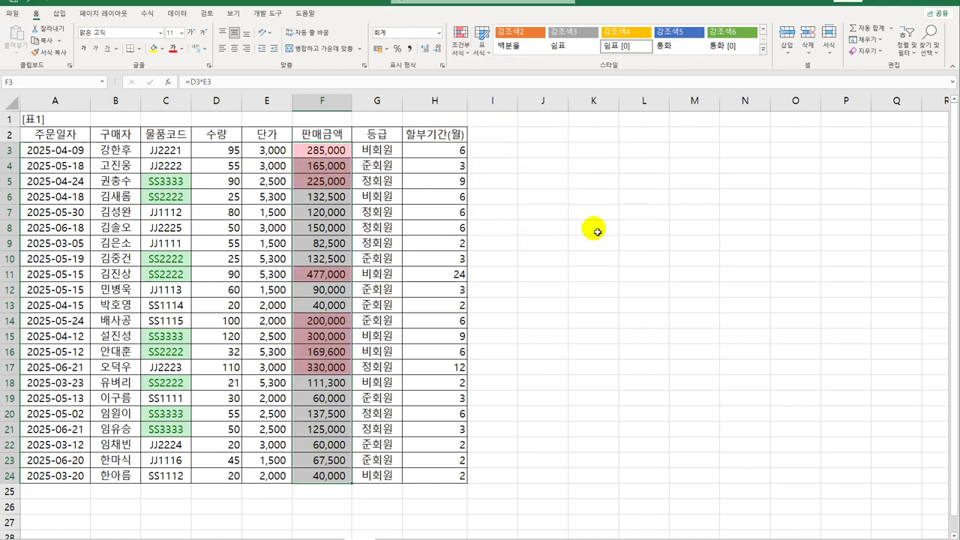
{"action": "left_click", "coordinate": [592, 229]}
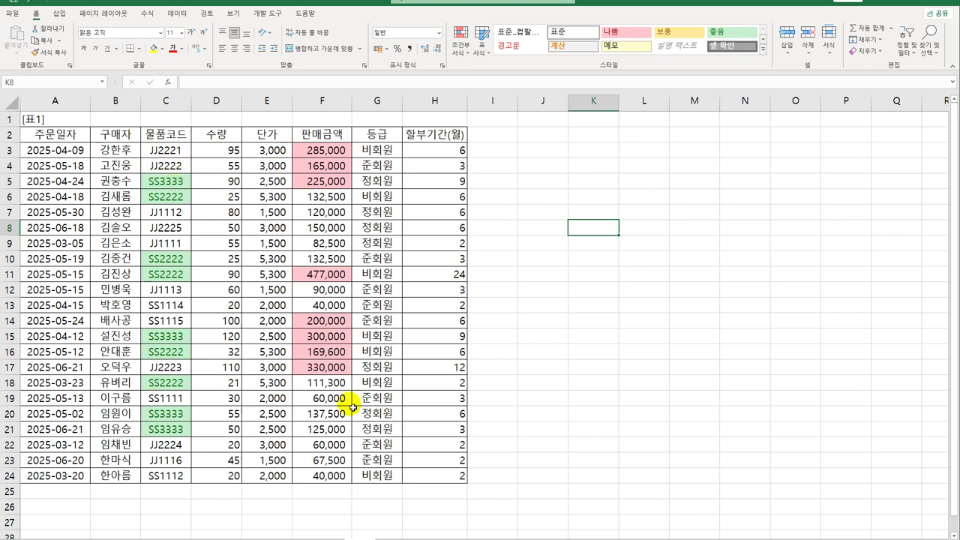
{"action": "left_click", "coordinate": [377, 182]}
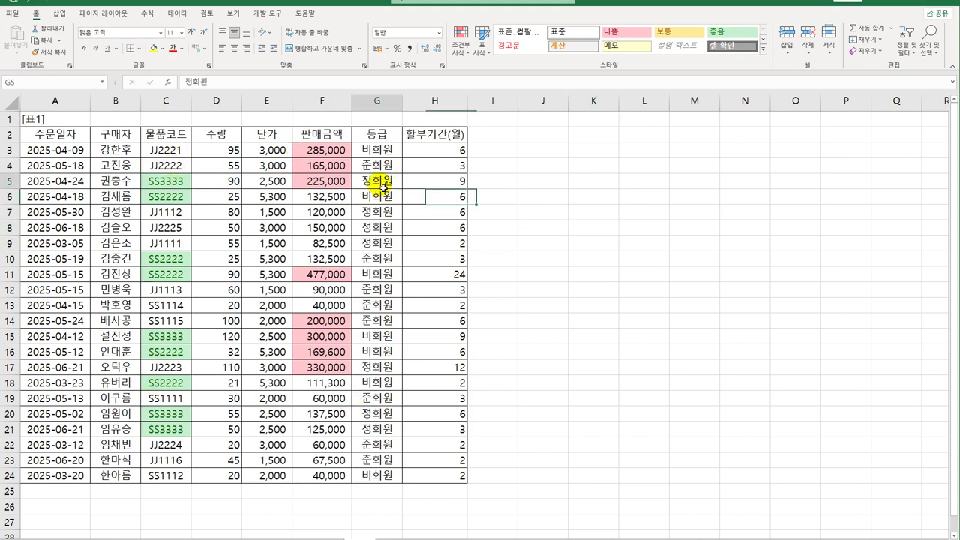
{"action": "left_click", "coordinate": [459, 49]}
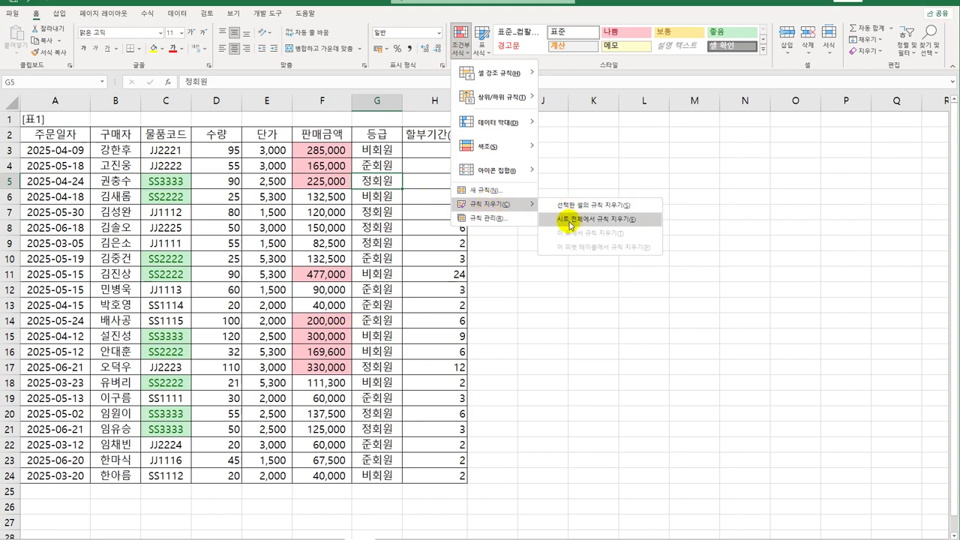
{"action": "left_click", "coordinate": [390, 200]}
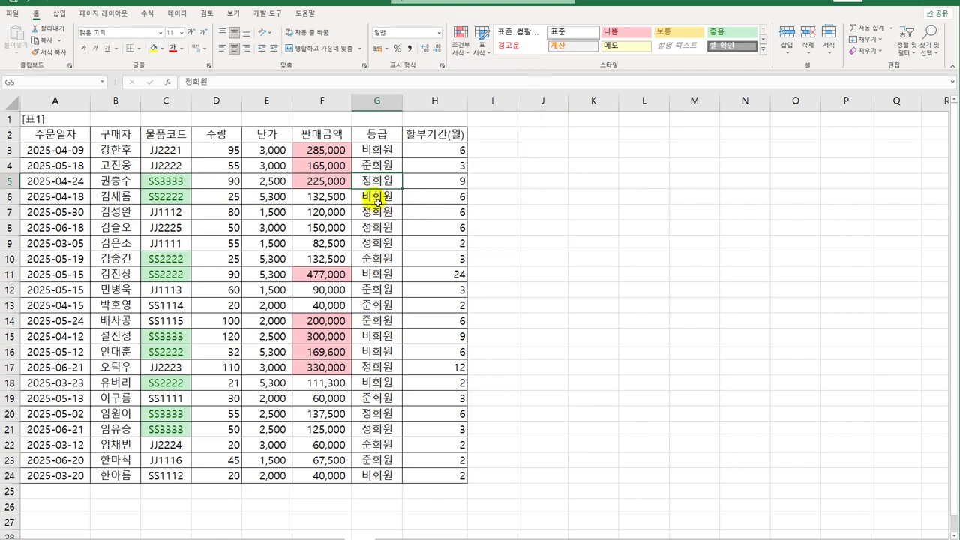
Review the conditional formatting rule on the sales amounts (판매금액) in F3:F24 in the rules manager, leaving it unedited.
{"action": "left_click_drag", "start_coordinate": [321, 149], "coordinate": [321, 482]}
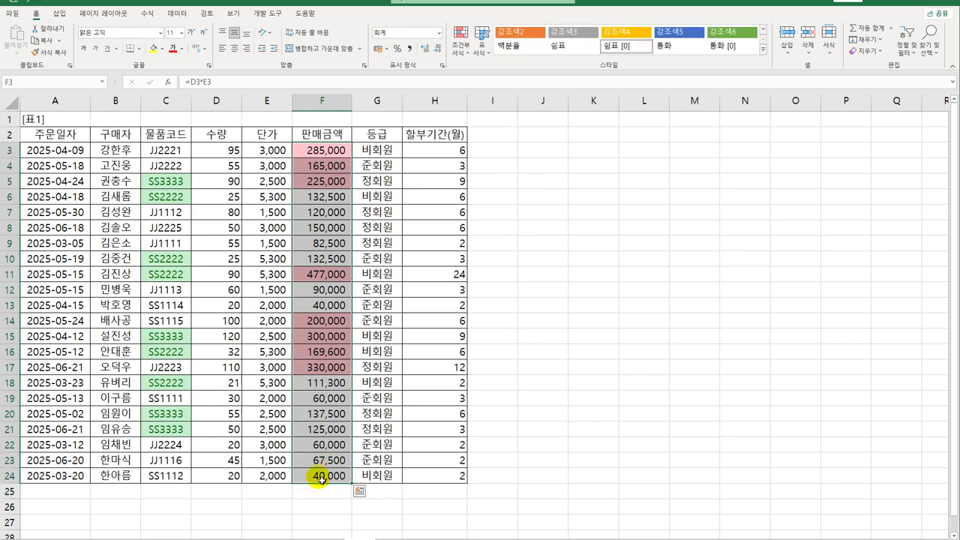
{"action": "left_click", "coordinate": [465, 63]}
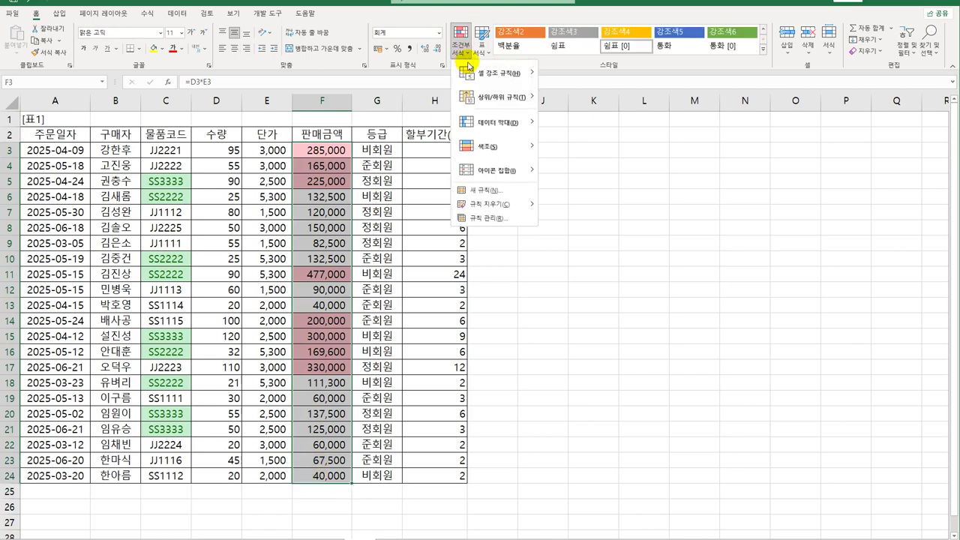
{"action": "left_click", "coordinate": [494, 217]}
{"action": "left_click", "coordinate": [446, 211]}
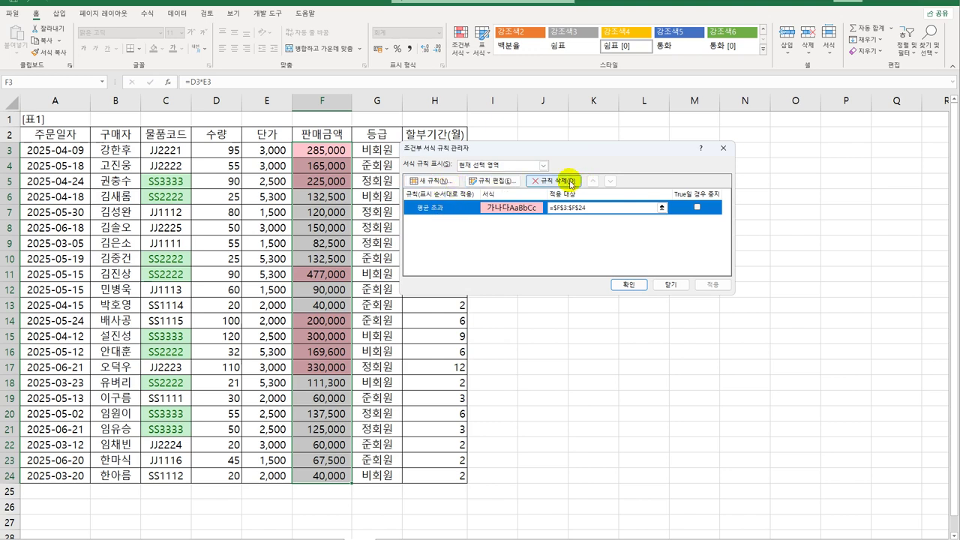
{"action": "left_click", "coordinate": [669, 284]}
{"action": "left_click", "coordinate": [592, 274]}
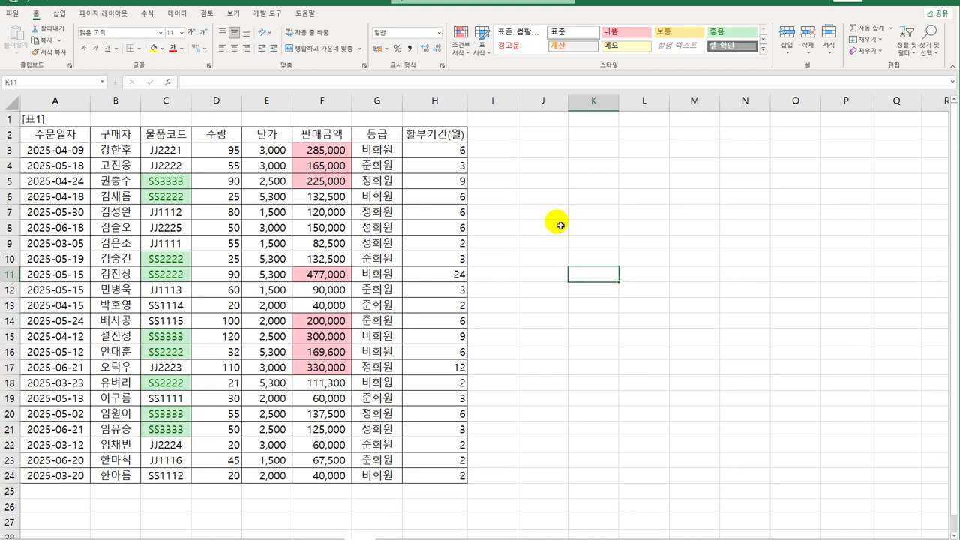
Switch to the sheet with the course grades and select the grade averages (학점평균) in G3:G31.
{"action": "left_click", "coordinate": [447, 537]}
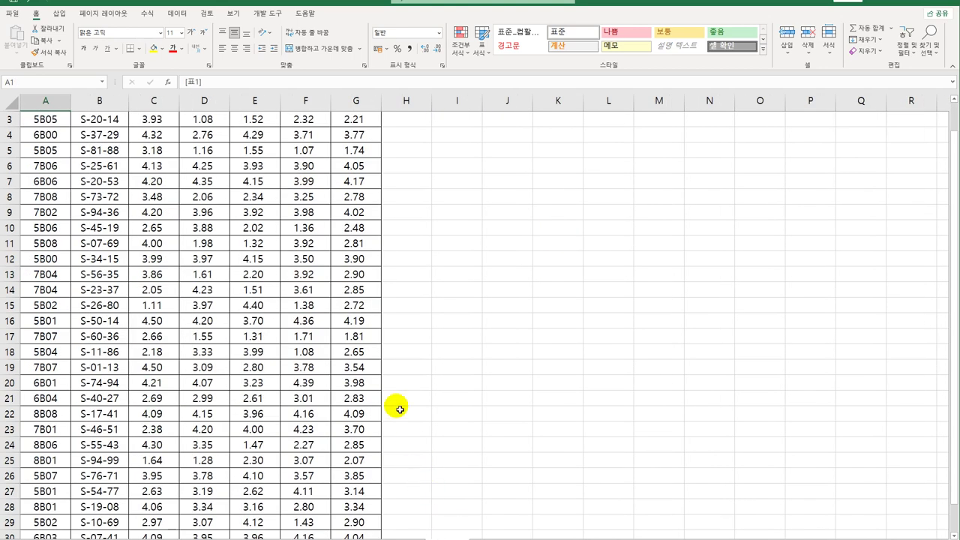
{"action": "scroll", "coordinate": [260, 272], "scroll_direction": "up", "scroll_amount": 1}
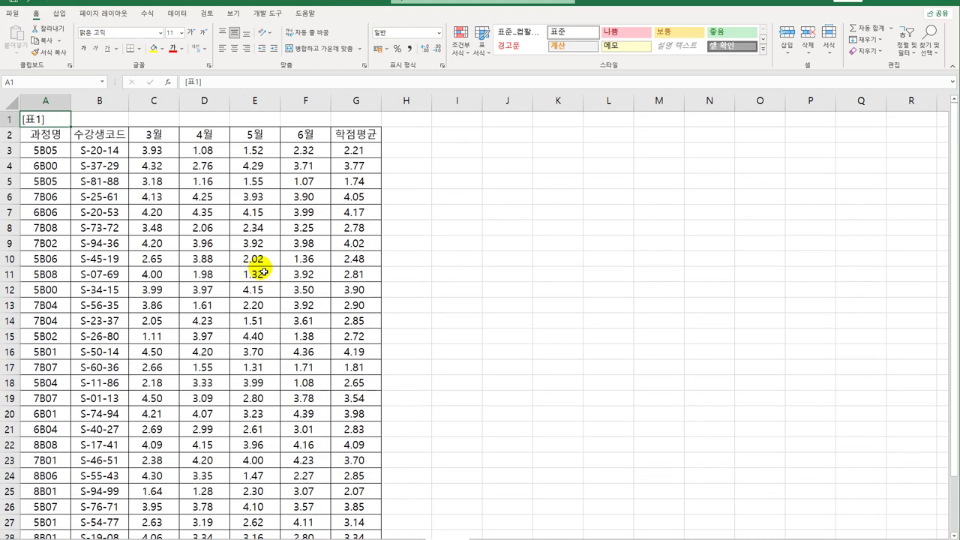
{"action": "left_click_drag", "start_coordinate": [355, 150], "coordinate": [362, 509]}
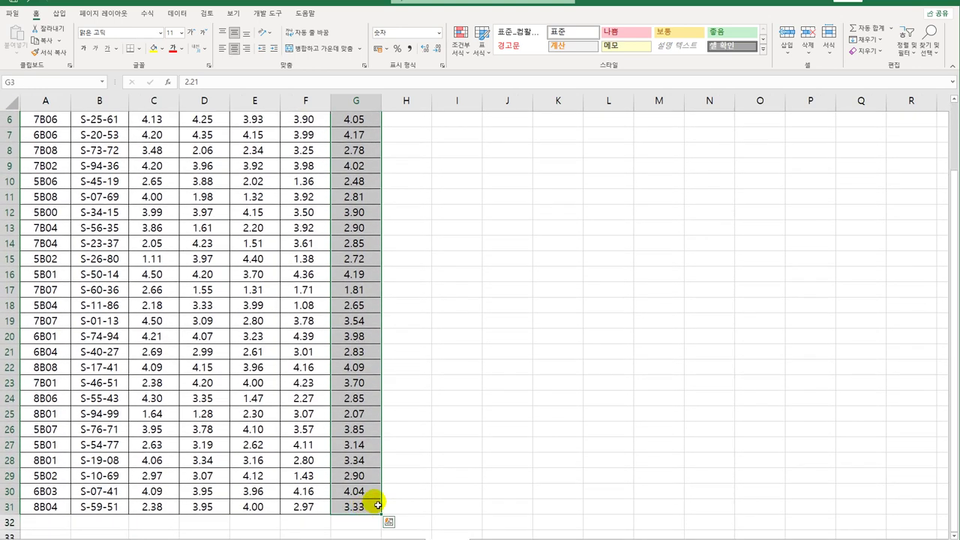
{"action": "scroll", "coordinate": [371, 491], "scroll_direction": "up", "scroll_amount": 2}
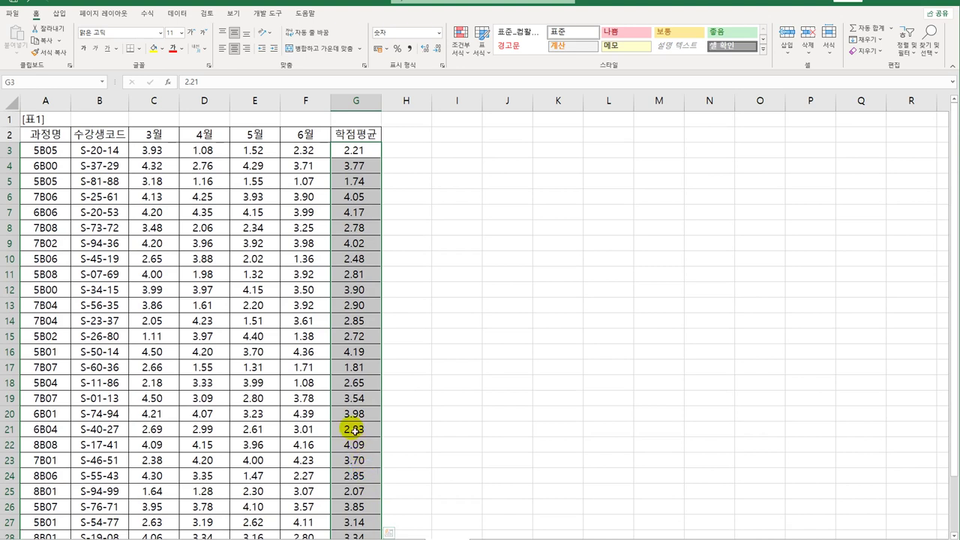
Start a new rule that formats all cells based on their values, using the 데이터 막대 format style.
{"action": "left_click", "coordinate": [460, 42]}
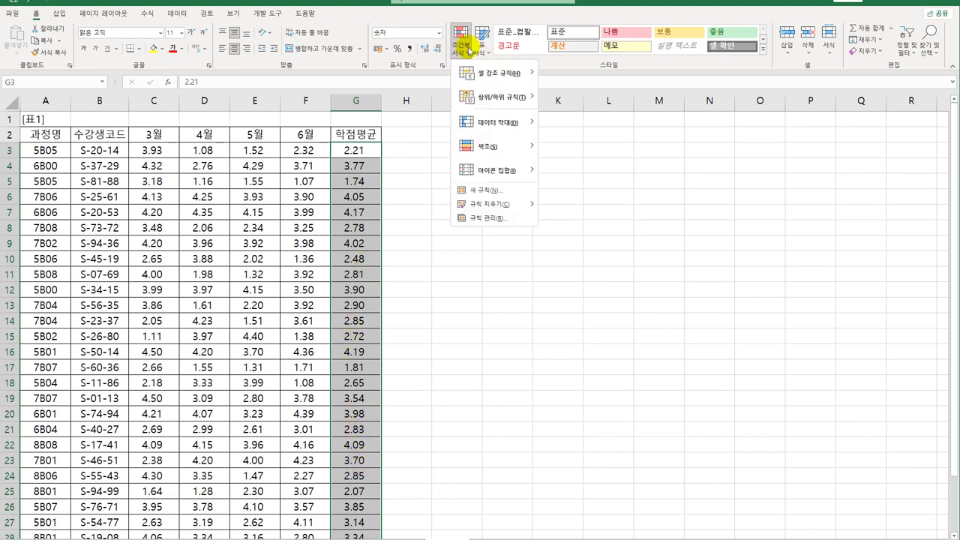
{"action": "left_click", "coordinate": [482, 192]}
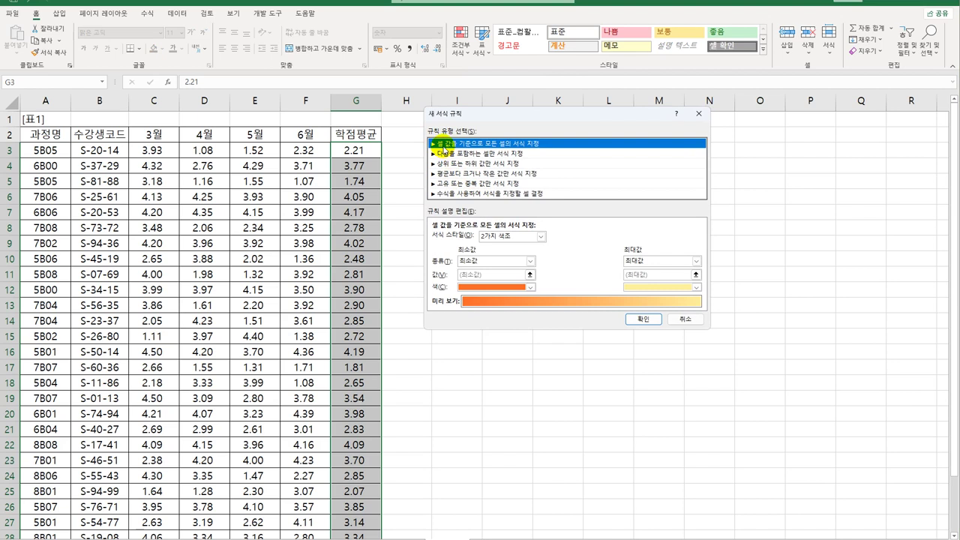
{"action": "left_click", "coordinate": [501, 237]}
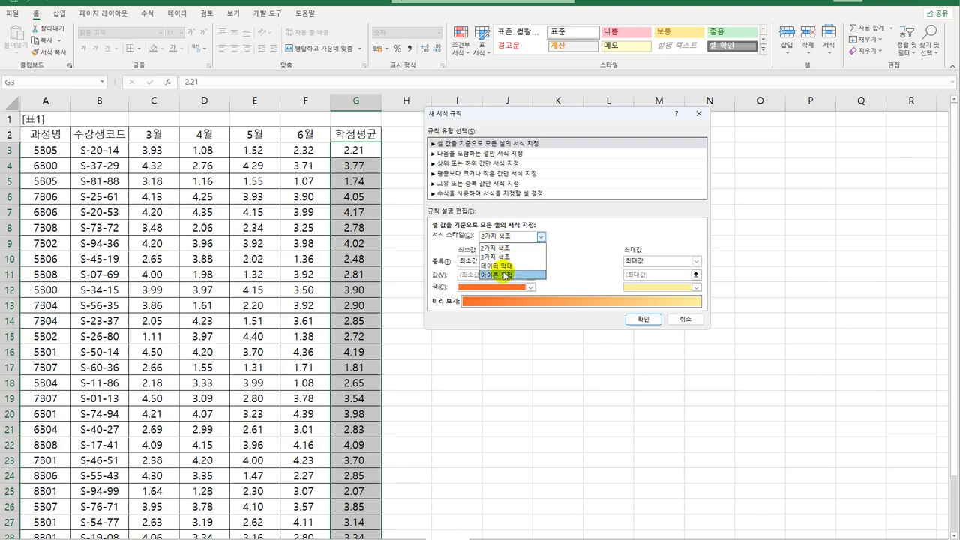
{"action": "left_click", "coordinate": [503, 265]}
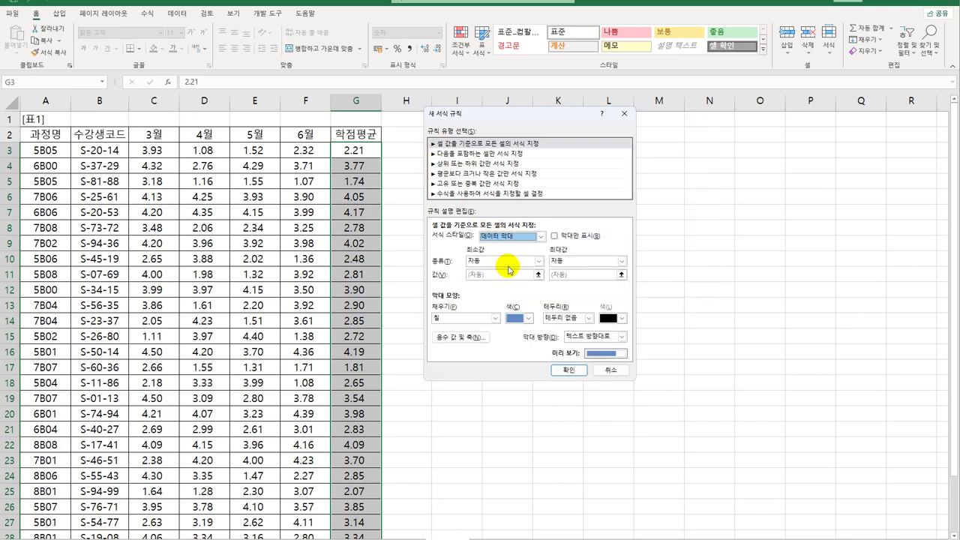
Set the data bar's minimum to 백분위수 10 and its maximum to 백분위수 90.
{"action": "left_click", "coordinate": [502, 261]}
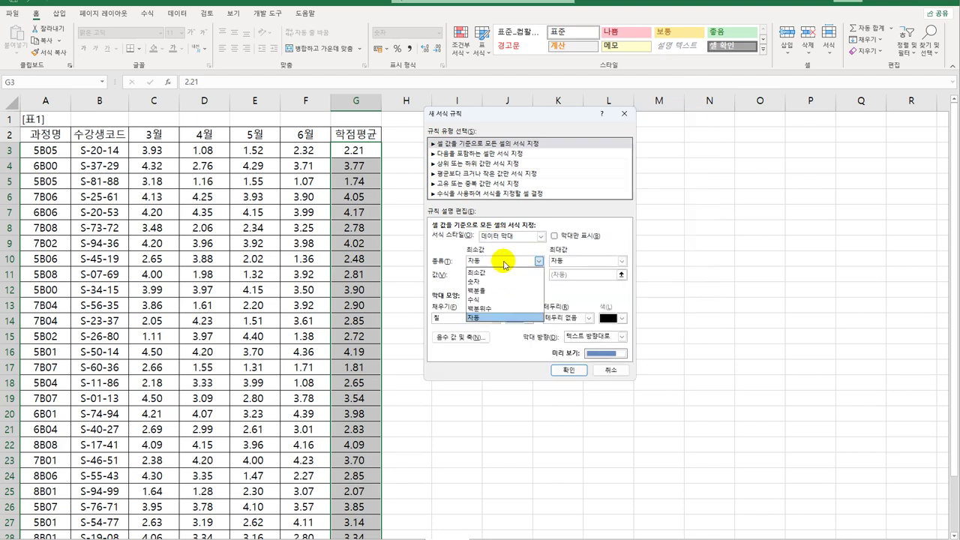
{"action": "left_click", "coordinate": [499, 307]}
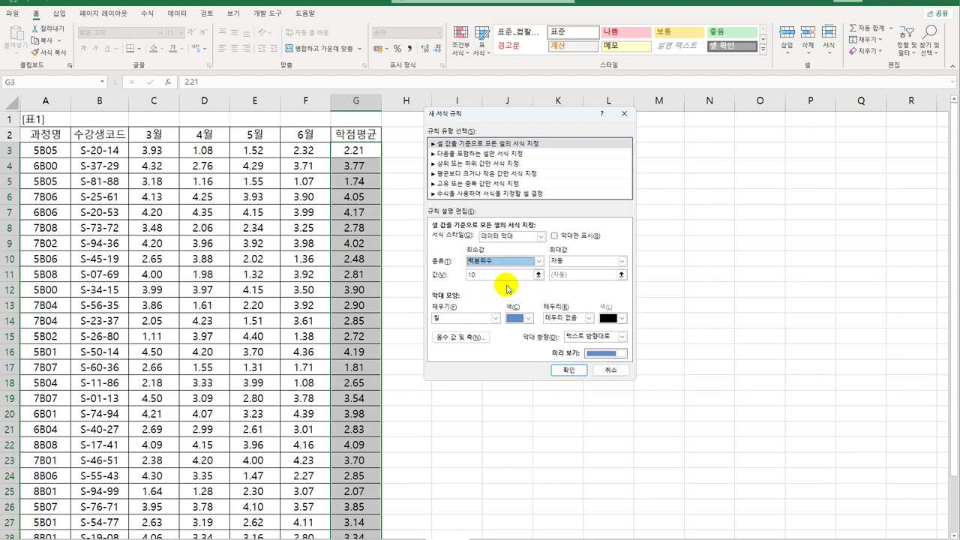
{"action": "left_click", "coordinate": [584, 262]}
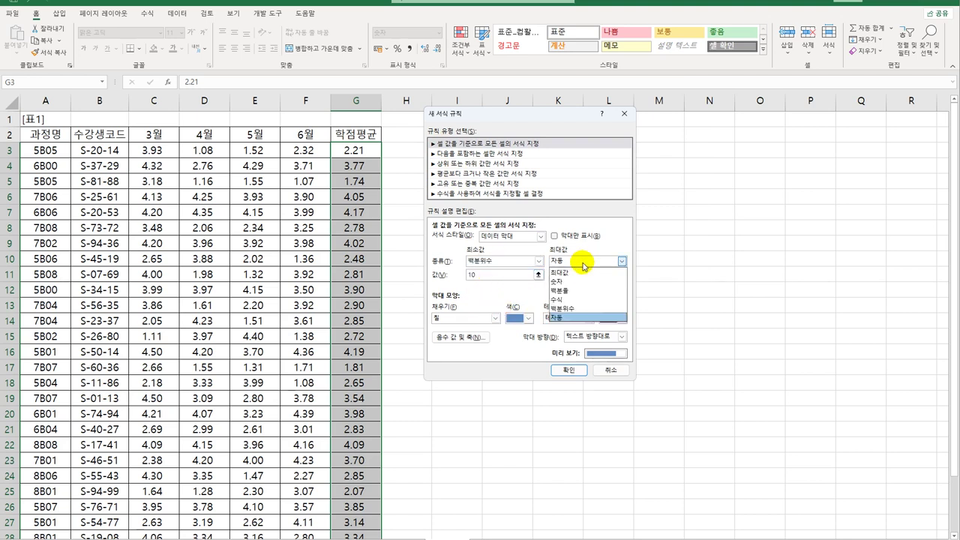
{"action": "left_click", "coordinate": [574, 308]}
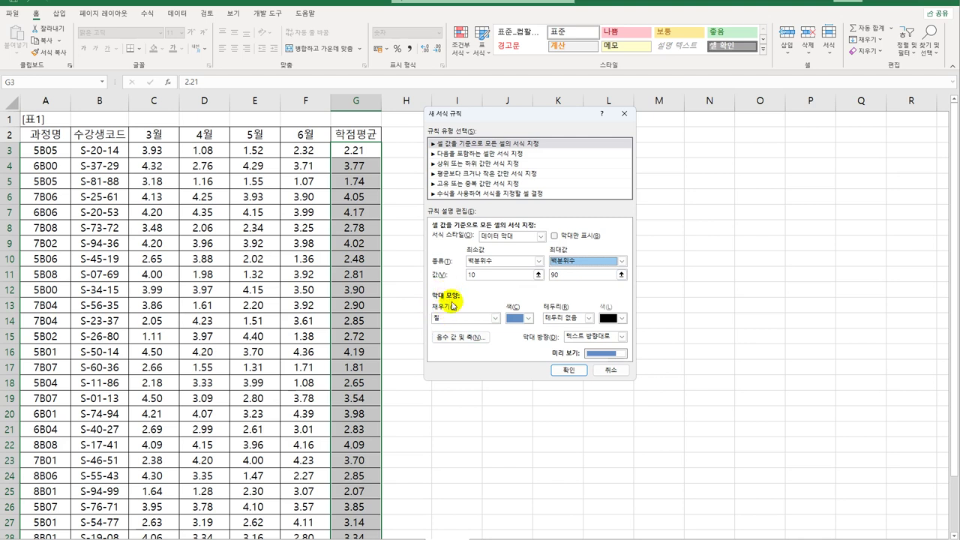
Give the data bars a gradient fill (그라데이션 채우기) in standard yellow and apply the rule to the grade averages.
{"action": "left_click", "coordinate": [494, 318]}
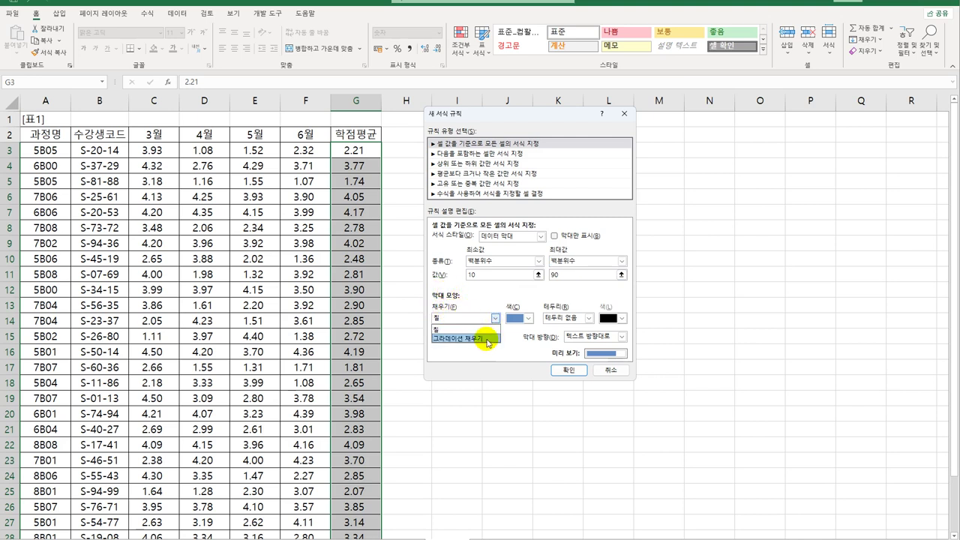
{"action": "left_click", "coordinate": [486, 338]}
{"action": "left_click", "coordinate": [529, 318]}
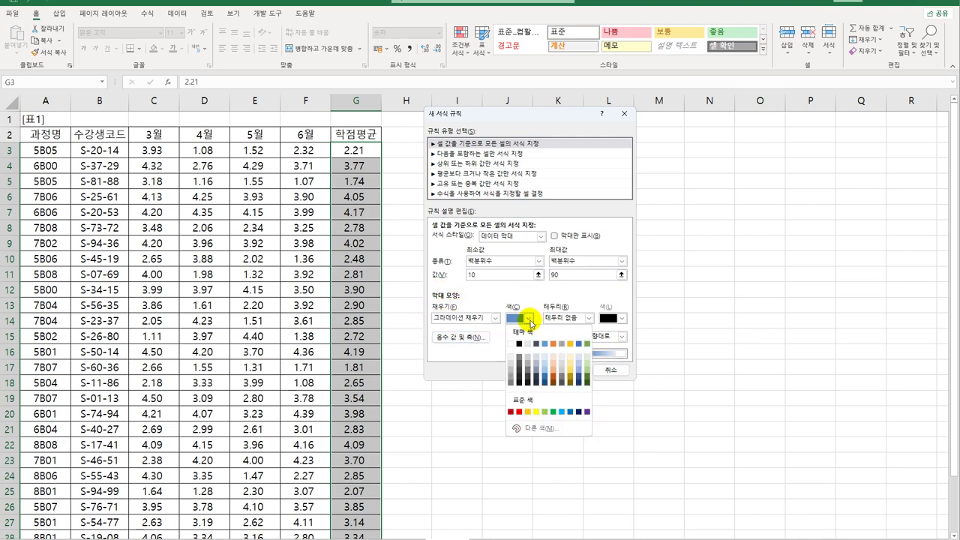
{"action": "left_click", "coordinate": [535, 412]}
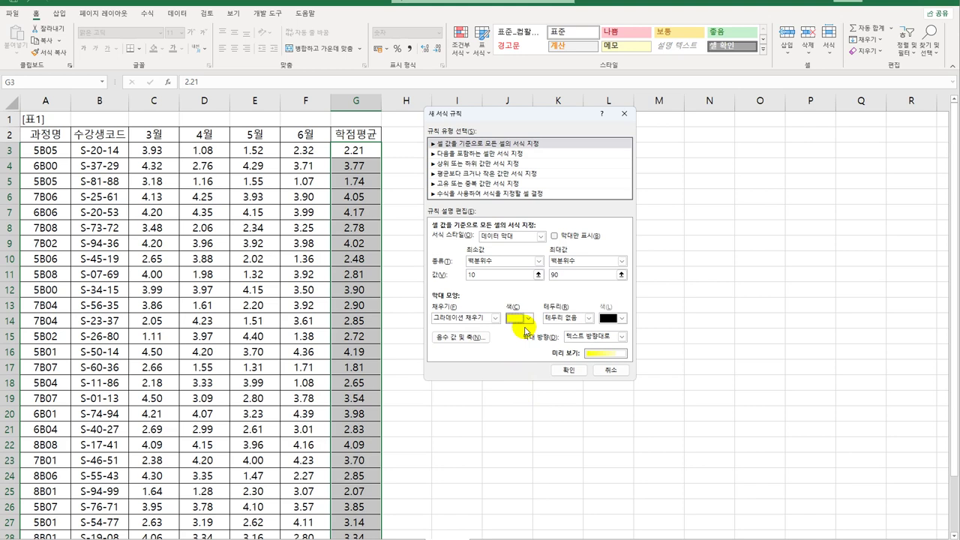
{"action": "left_click", "coordinate": [568, 371]}
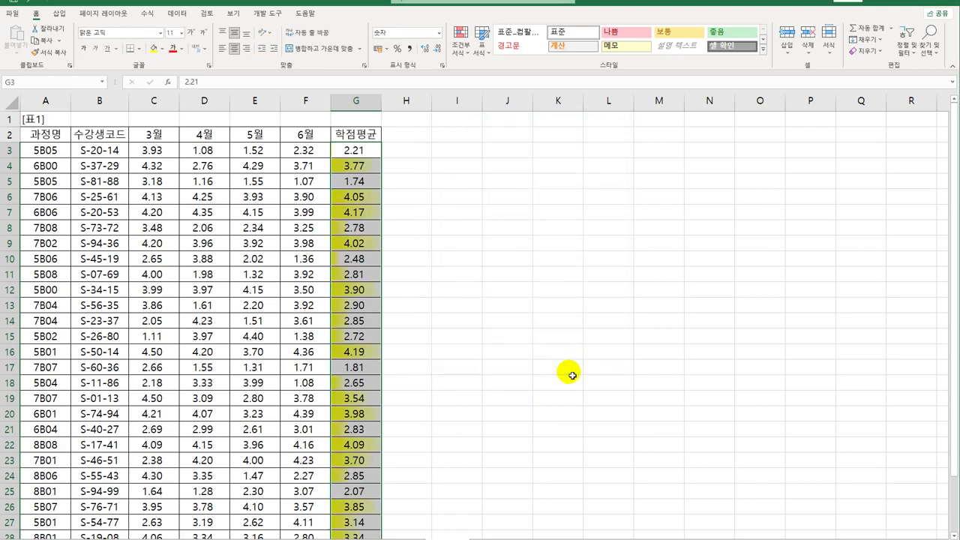
{"action": "left_click", "coordinate": [354, 157]}
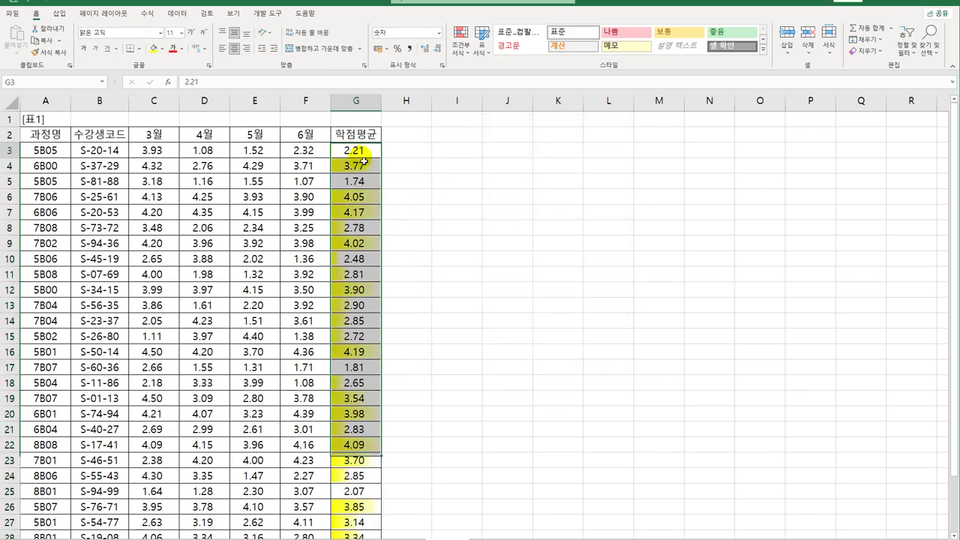
Check the data bars down the grade average (학점평균) column and return to the sheet's first cell.
{"action": "key", "text": "ctrl+Home"}
{"action": "scroll", "coordinate": [480, 491], "scroll_direction": "down", "scroll_amount": 1}
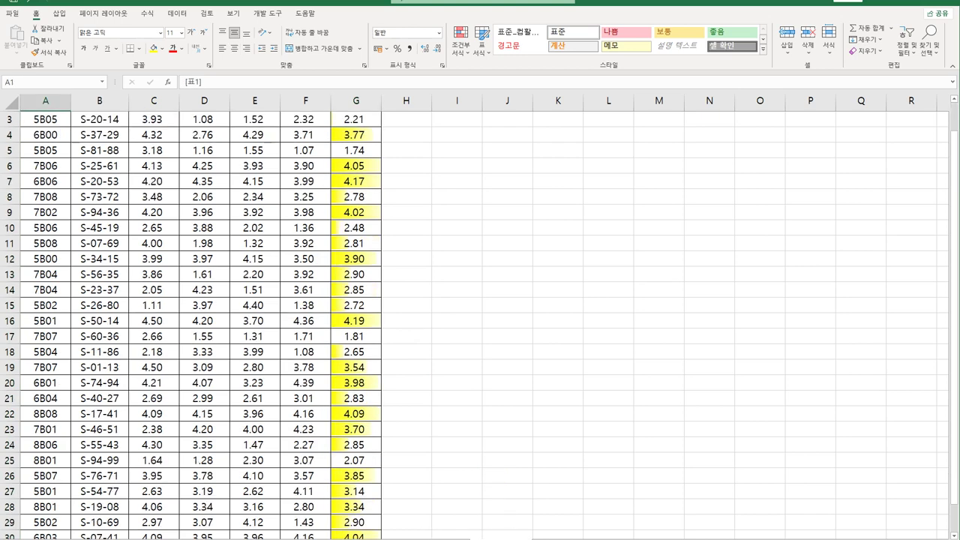
{"action": "scroll", "coordinate": [475, 488], "scroll_direction": "up", "scroll_amount": 1}
{"action": "left_click", "coordinate": [354, 150]}
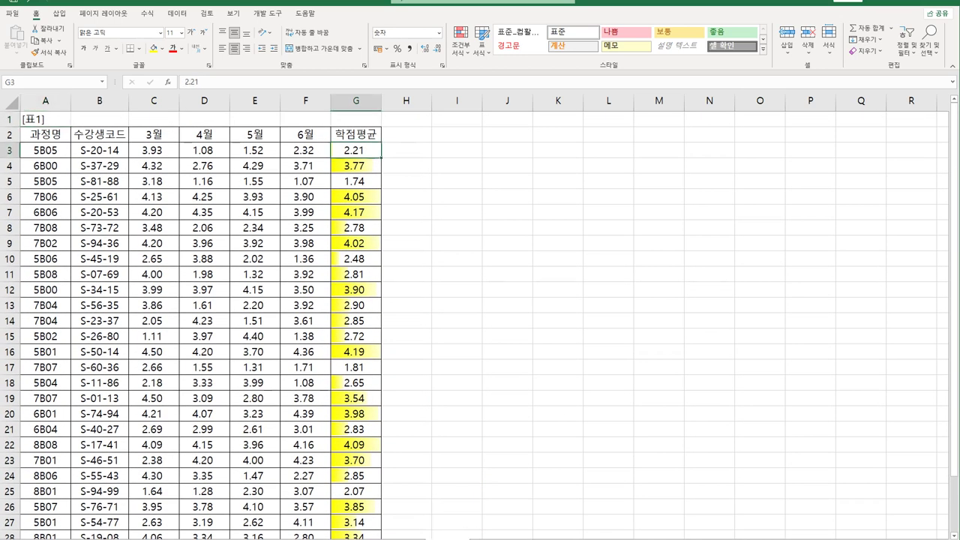
{"action": "key", "text": "ctrl+Home"}
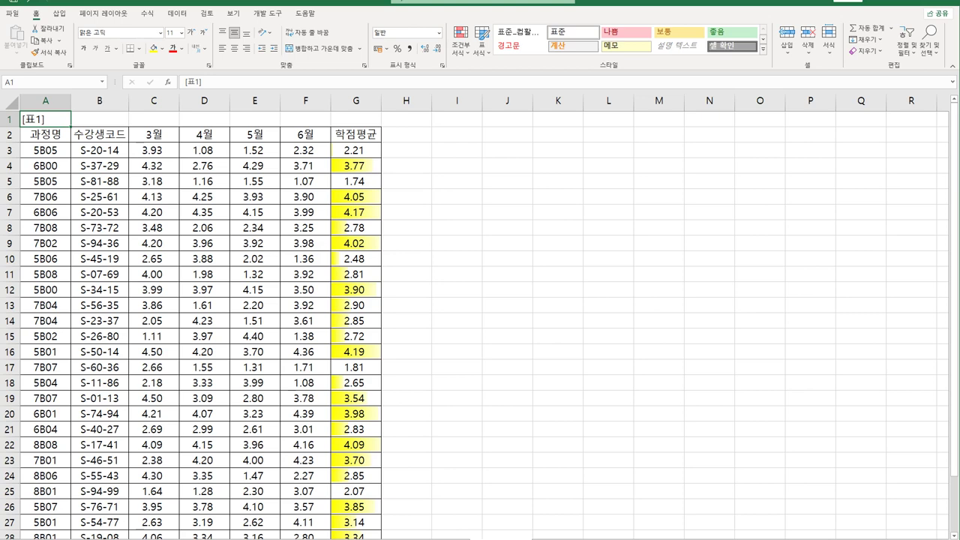
Switch to the sheet with the exam results and start a new conditional formatting rule for the averages (평균) in D3:D20.
{"action": "key", "text": "ctrl+Page_Down"}
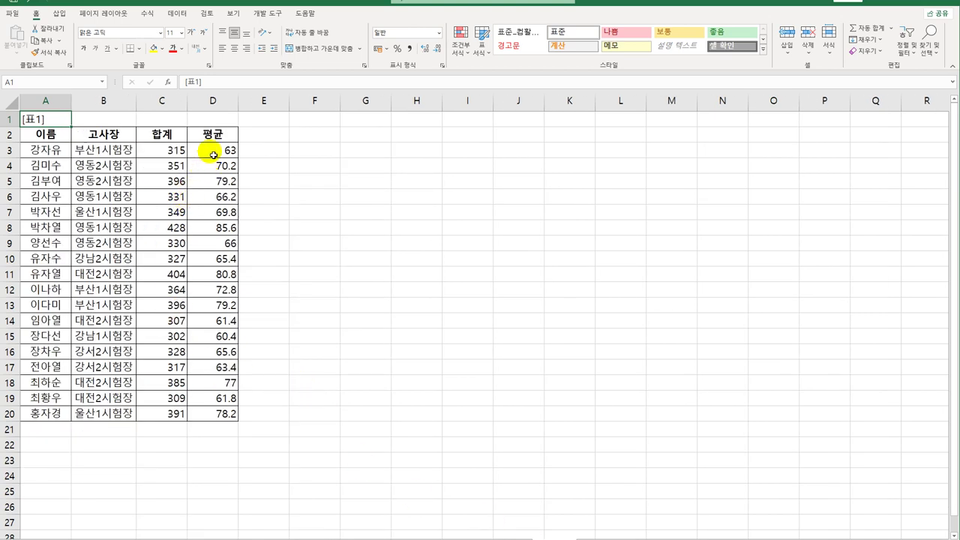
{"action": "mouse_move", "coordinate": [213, 155]}
{"action": "left_mouse_down"}
{"action": "mouse_move", "coordinate": [219, 356]}
{"action": "mouse_move", "coordinate": [209, 416]}
{"action": "left_mouse_up"}
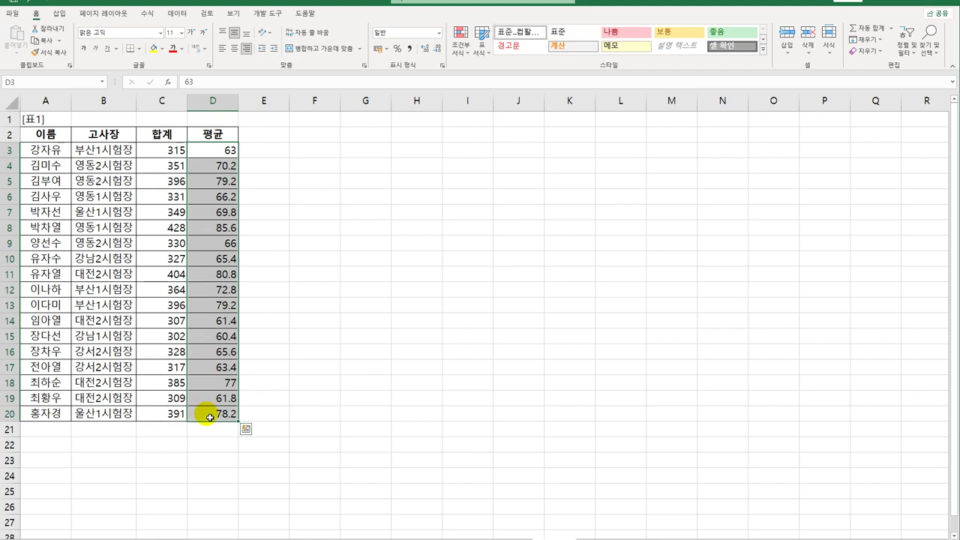
{"action": "left_click", "coordinate": [459, 39]}
{"action": "left_click", "coordinate": [506, 195]}
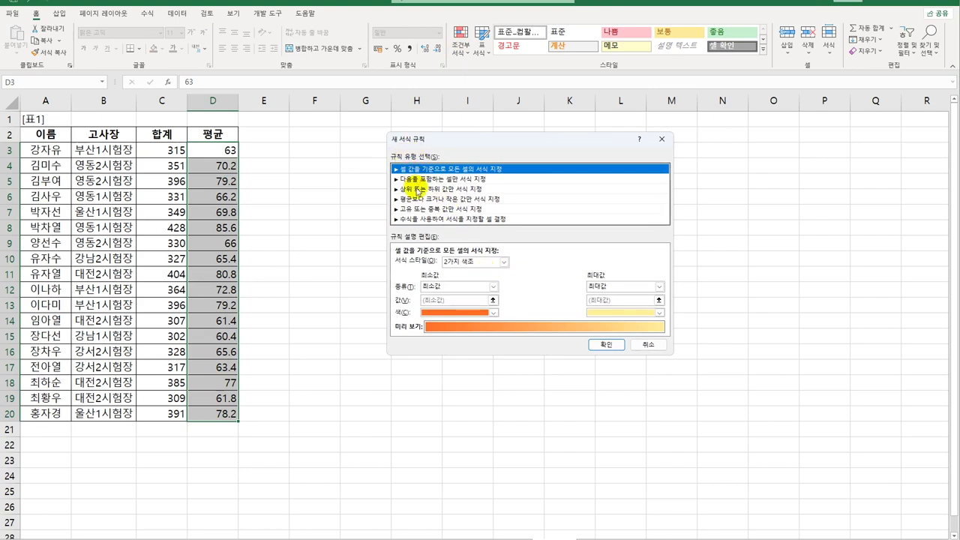
Use the 아이콘 집합 format style with the three-star icons for the averages rule.
{"action": "left_click", "coordinate": [487, 262]}
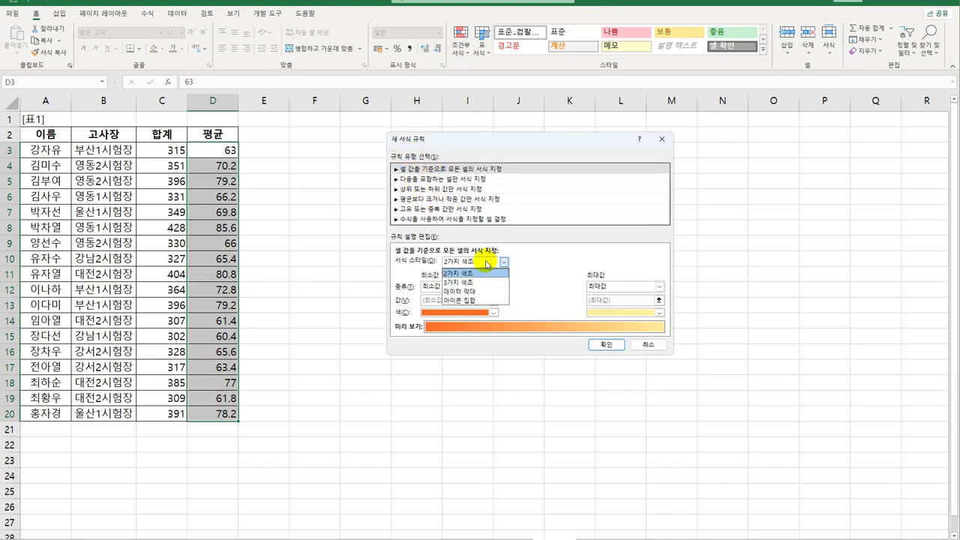
{"action": "left_click", "coordinate": [482, 302]}
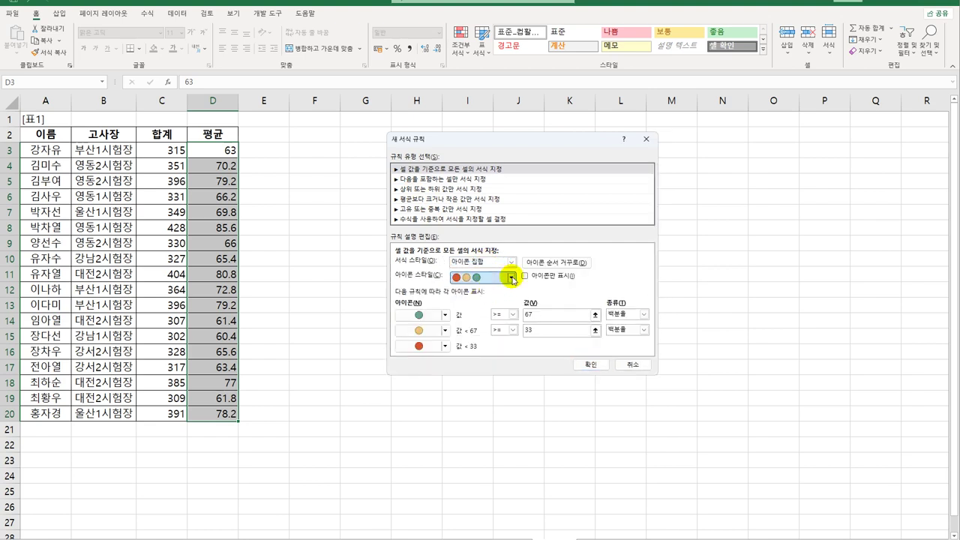
{"action": "left_click", "coordinate": [509, 277]}
{"action": "left_click", "coordinate": [477, 355]}
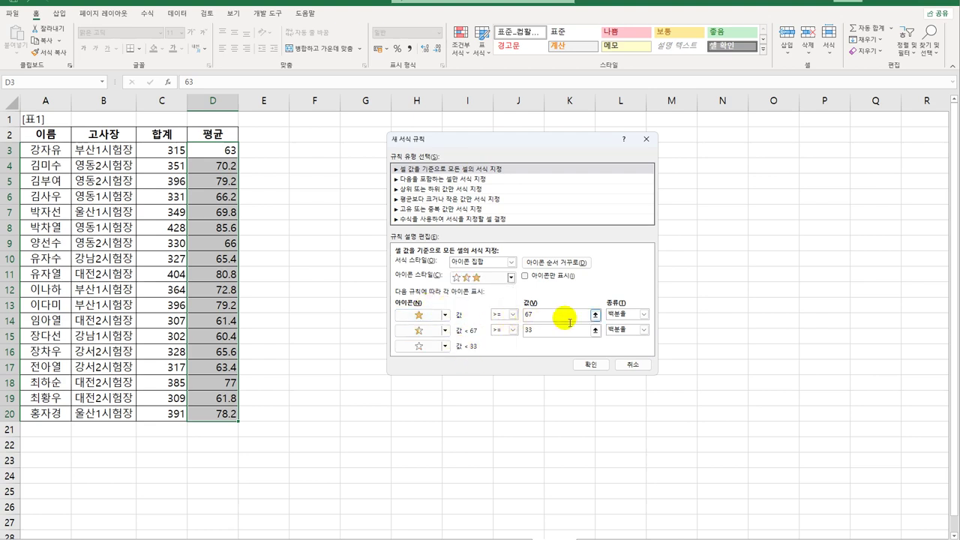
Set the full star to >= 80 and the half star to >= 65, both of type 숫자, and apply the rule to the averages.
{"action": "left_click", "coordinate": [642, 315]}
{"action": "left_click", "coordinate": [635, 325]}
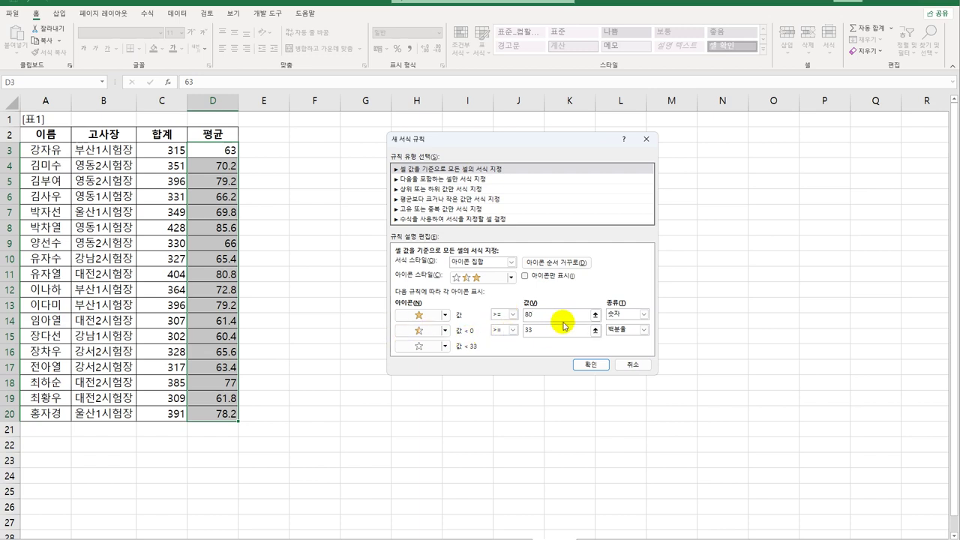
{"action": "left_click", "coordinate": [627, 330]}
{"action": "left_click", "coordinate": [620, 340]}
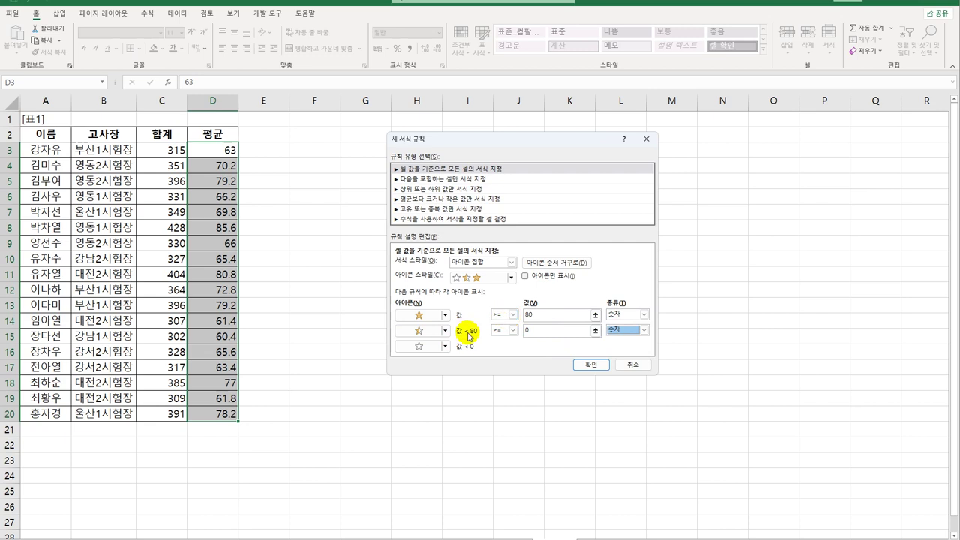
{"action": "left_click", "coordinate": [502, 315]}
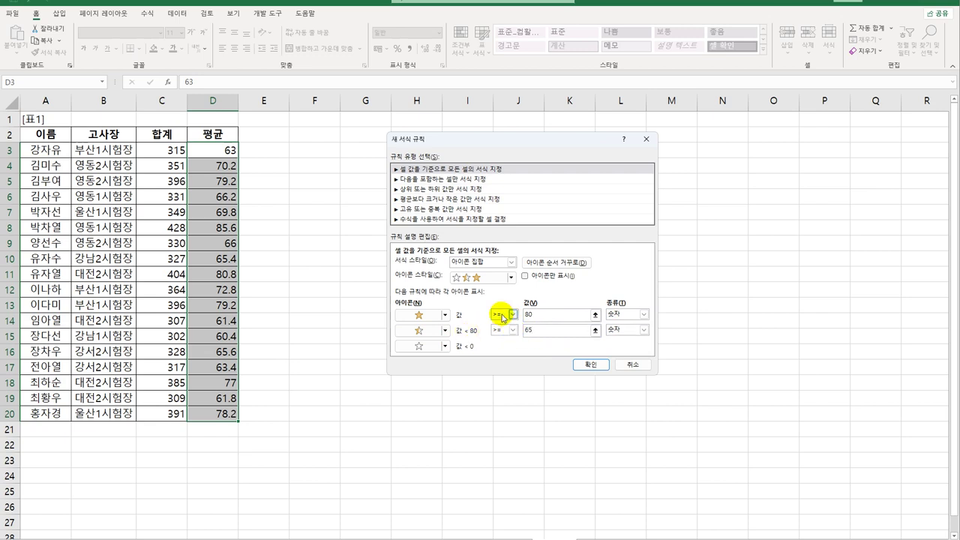
{"action": "left_click", "coordinate": [591, 365]}
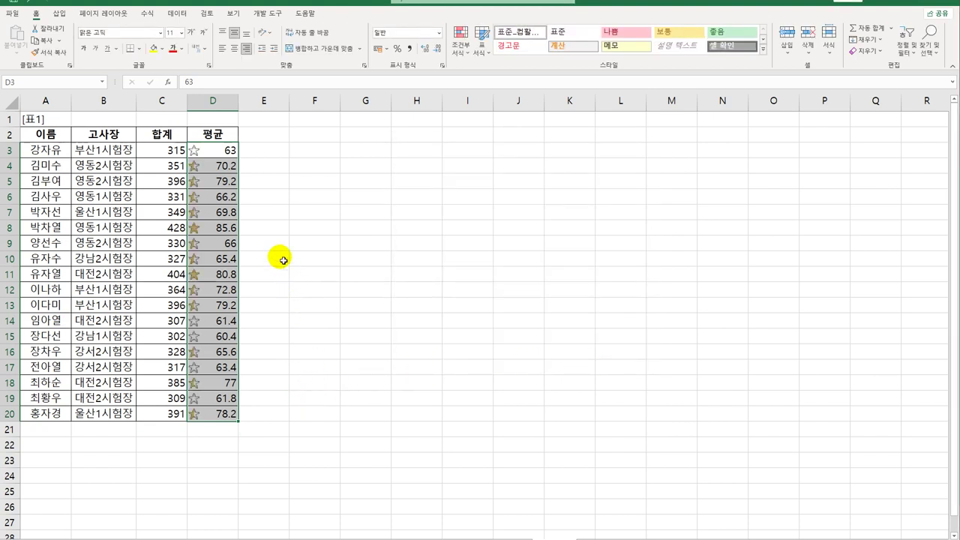
{"action": "left_click", "coordinate": [225, 228]}
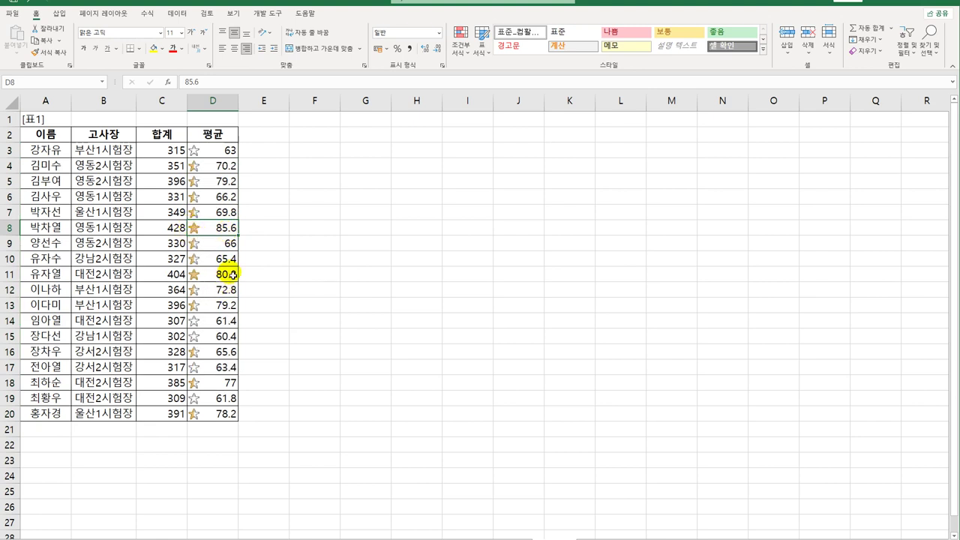
{"action": "left_click", "coordinate": [225, 258]}
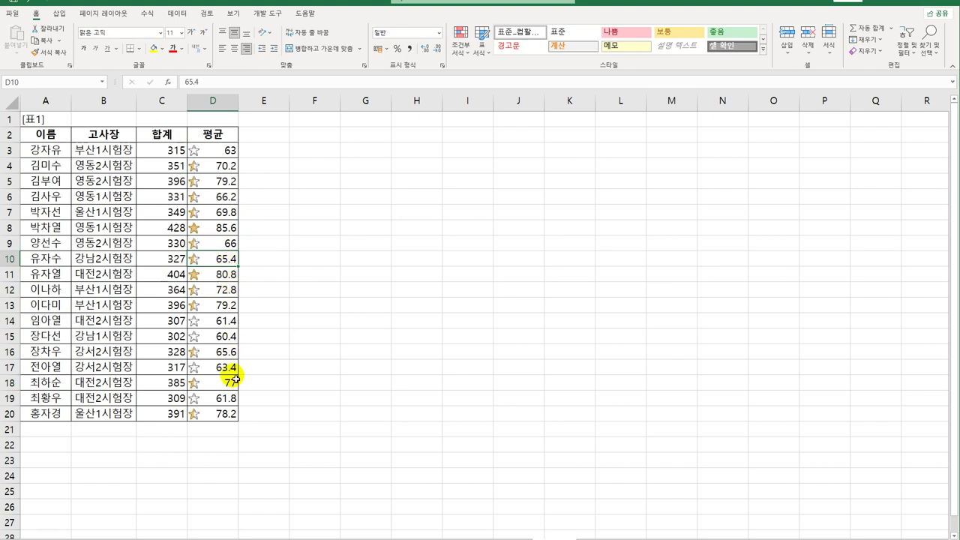
Select the totals (합계) in C3:C20 and start a new conditional formatting rule.
{"action": "left_click_drag", "start_coordinate": [159, 150], "coordinate": [173, 413]}
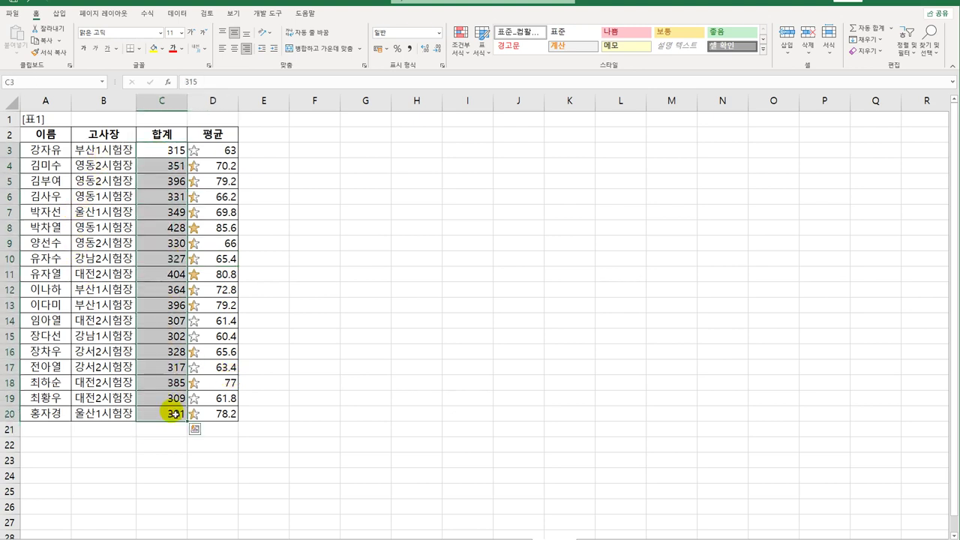
{"action": "left_click", "coordinate": [466, 47]}
{"action": "left_click", "coordinate": [484, 190]}
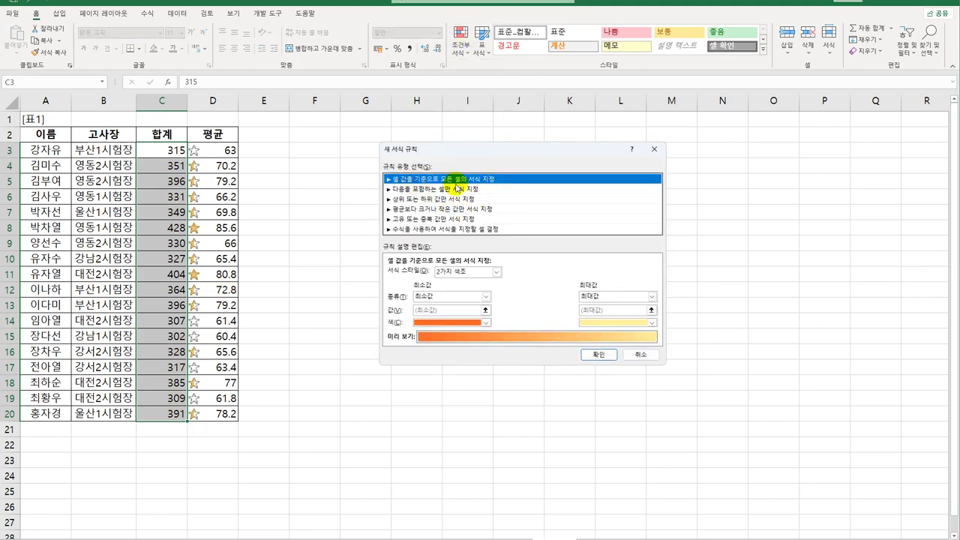
Use the 아이콘 집합 format style with the five black-and-white quarter-circle icons for the totals rule.
{"action": "left_click", "coordinate": [495, 271]}
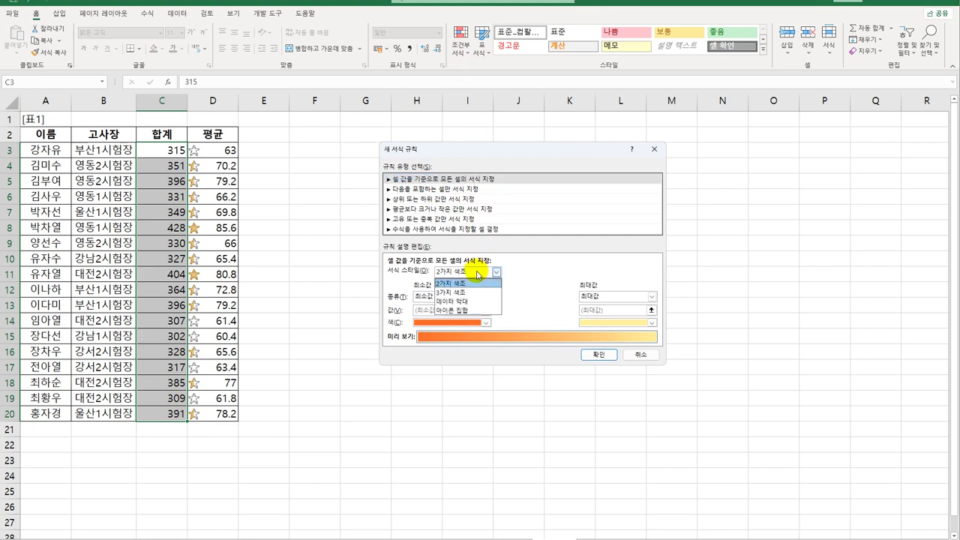
{"action": "left_click", "coordinate": [476, 311]}
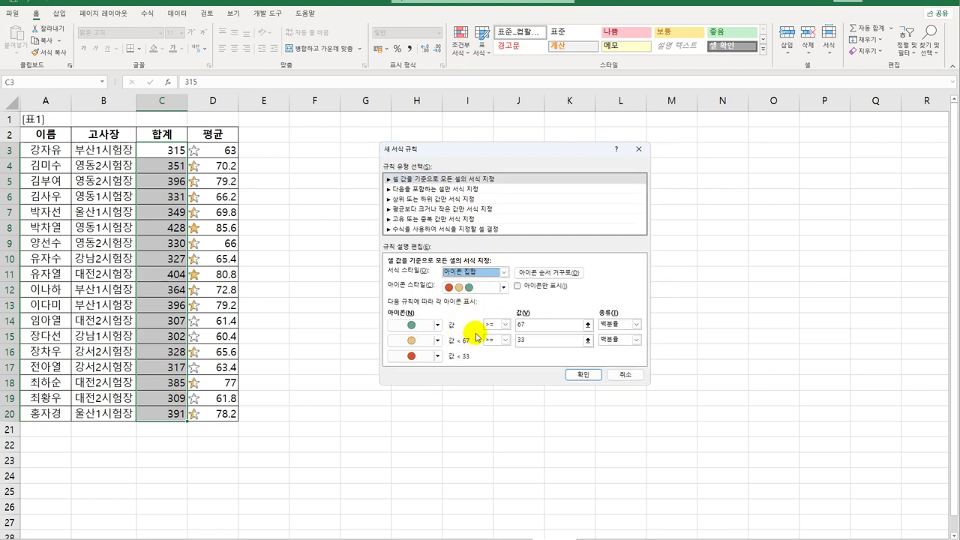
{"action": "left_click", "coordinate": [472, 287]}
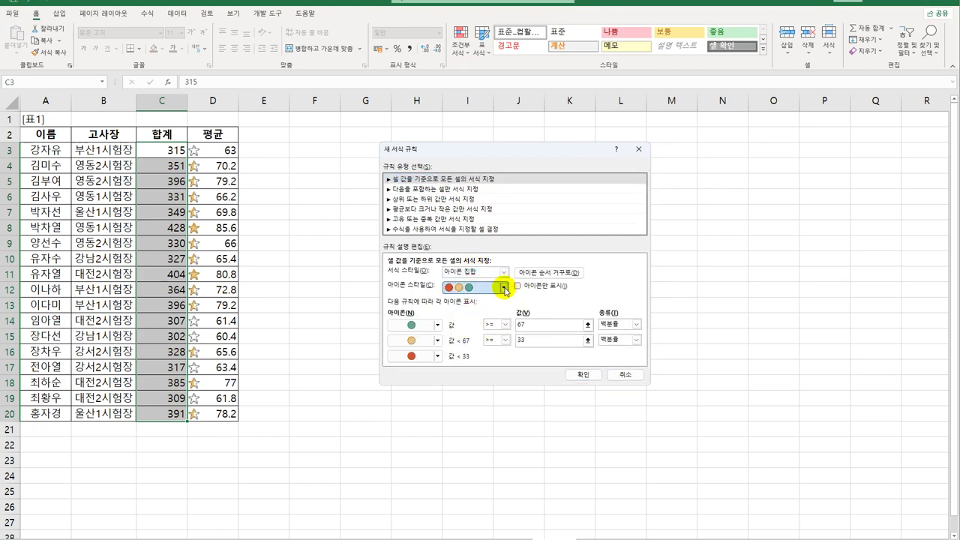
{"action": "left_click", "coordinate": [510, 291]}
{"action": "left_click_drag", "start_coordinate": [504, 318], "coordinate": [505, 356]}
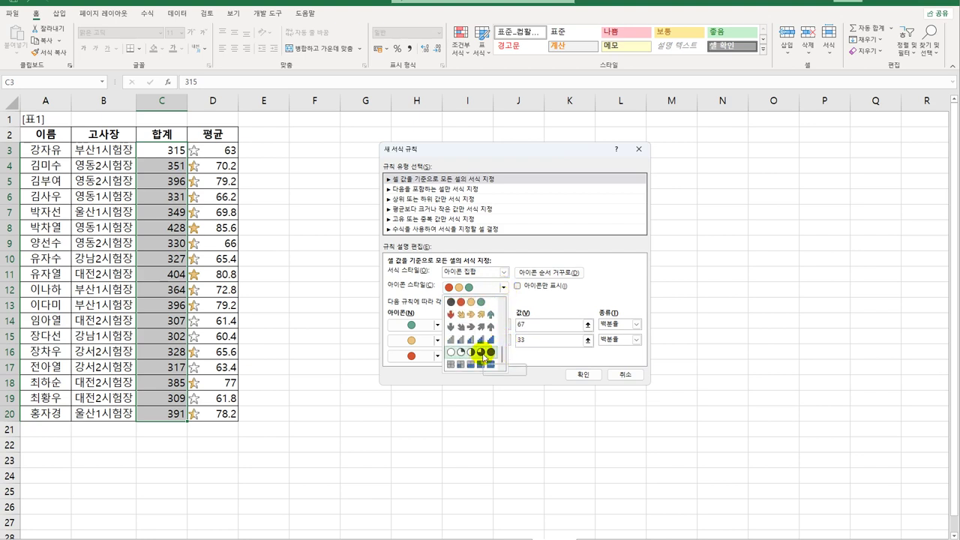
{"action": "left_click", "coordinate": [484, 356]}
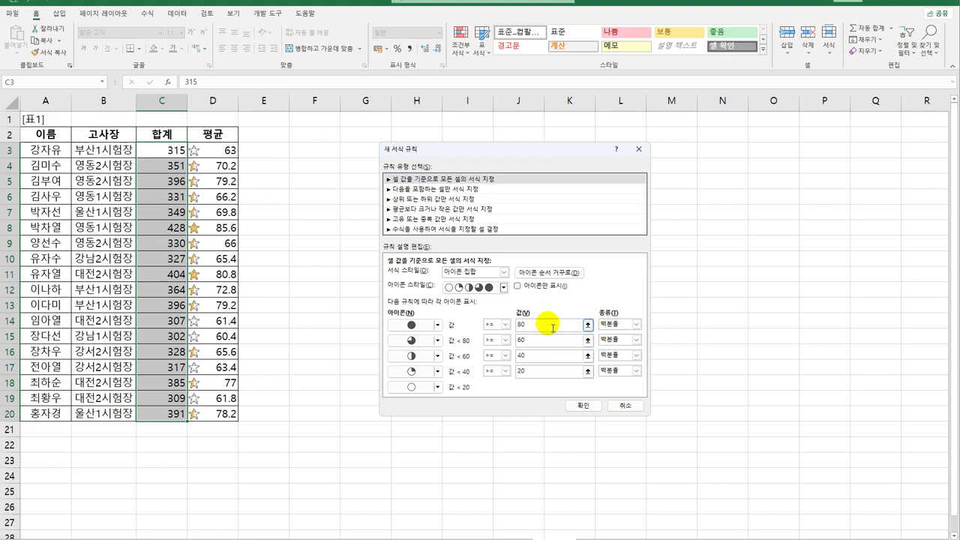
Set the full circle's threshold to 90 percent and the three-quarter circle's to 70 percent, and apply the rule to the totals.
{"action": "type", "text": "90"}
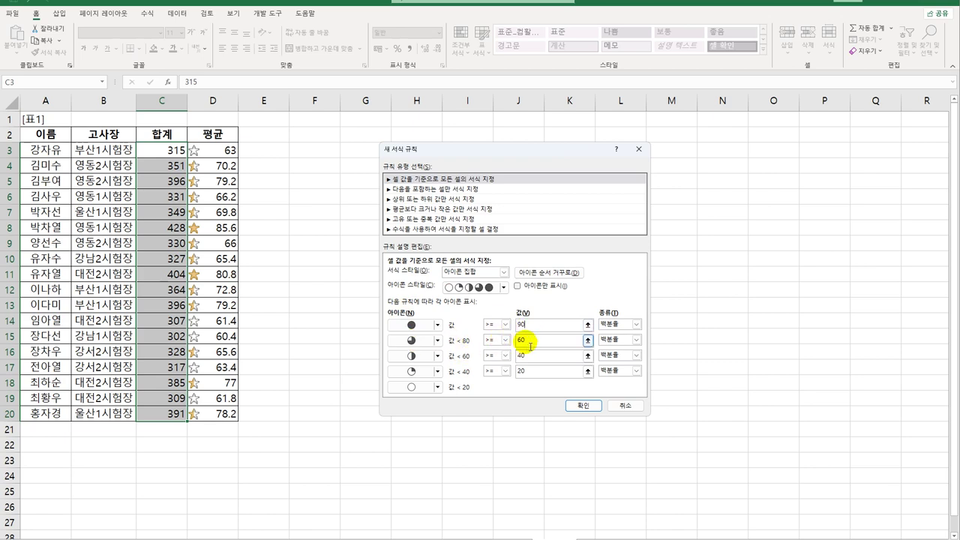
{"action": "left_click_drag", "start_coordinate": [526, 340], "coordinate": [513, 343]}
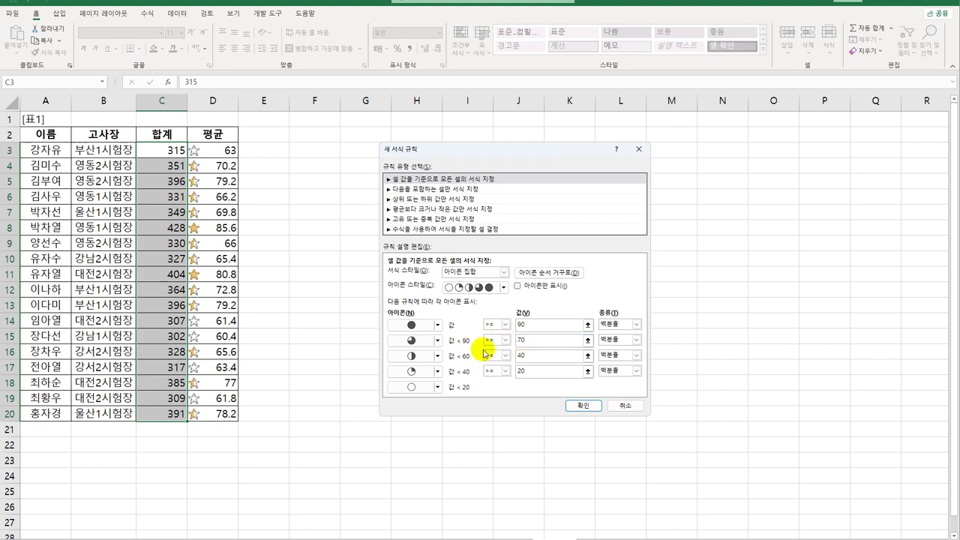
{"action": "left_click", "coordinate": [516, 357]}
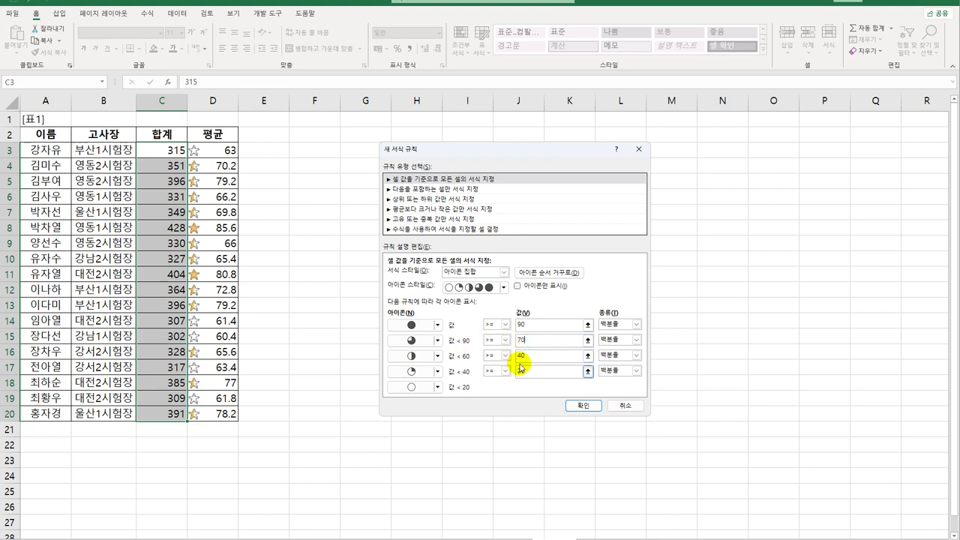
{"action": "left_click", "coordinate": [518, 343]}
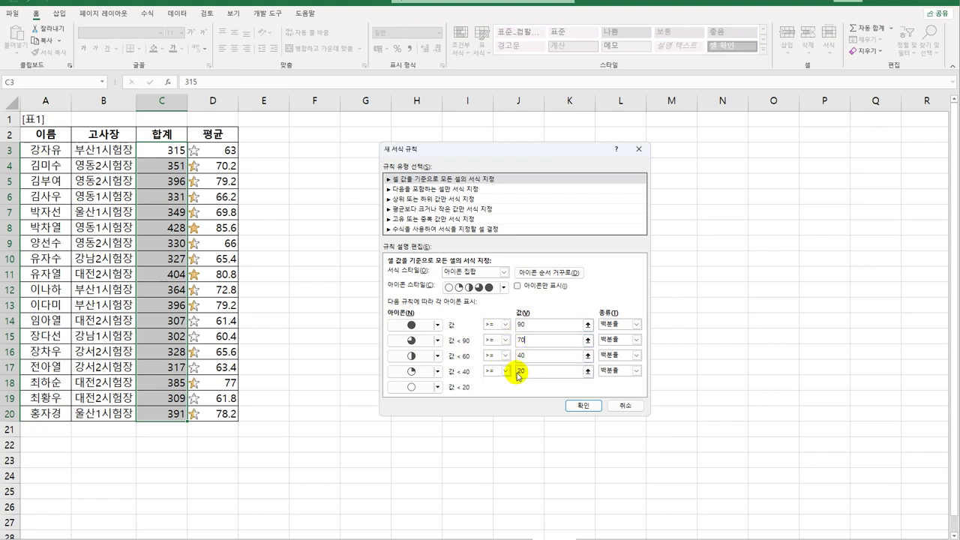
{"action": "left_click", "coordinate": [584, 406]}
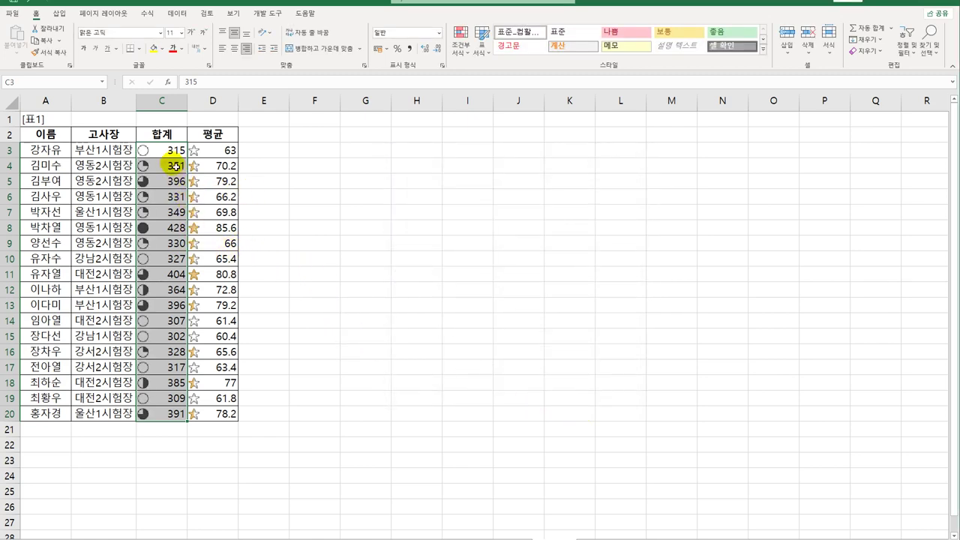
{"action": "left_click", "coordinate": [165, 230]}
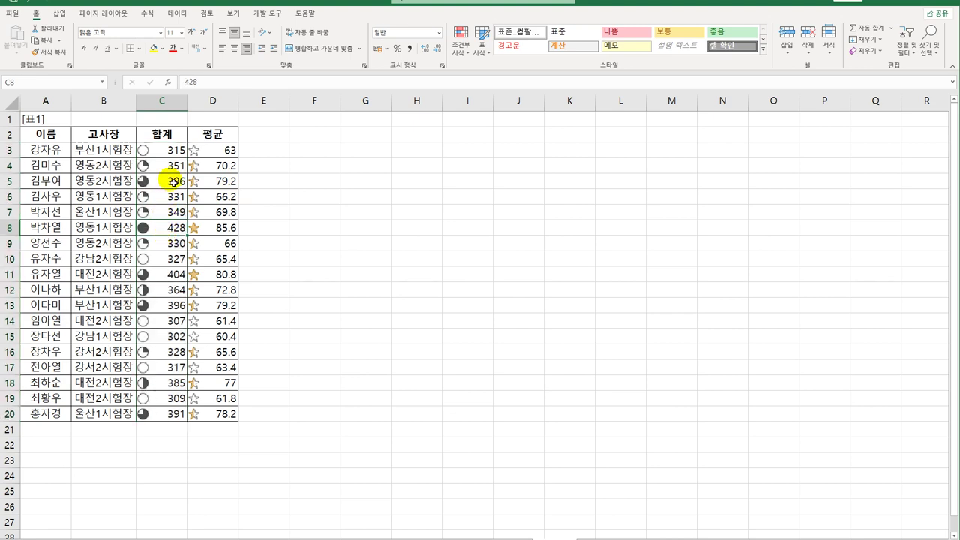
{"action": "left_click", "coordinate": [173, 182]}
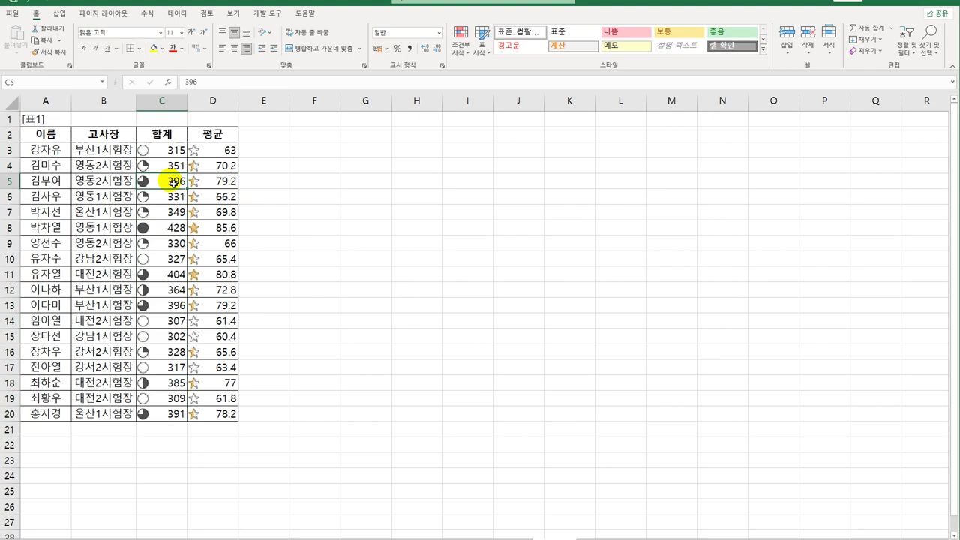
{"action": "key", "text": "ctrl+Home"}
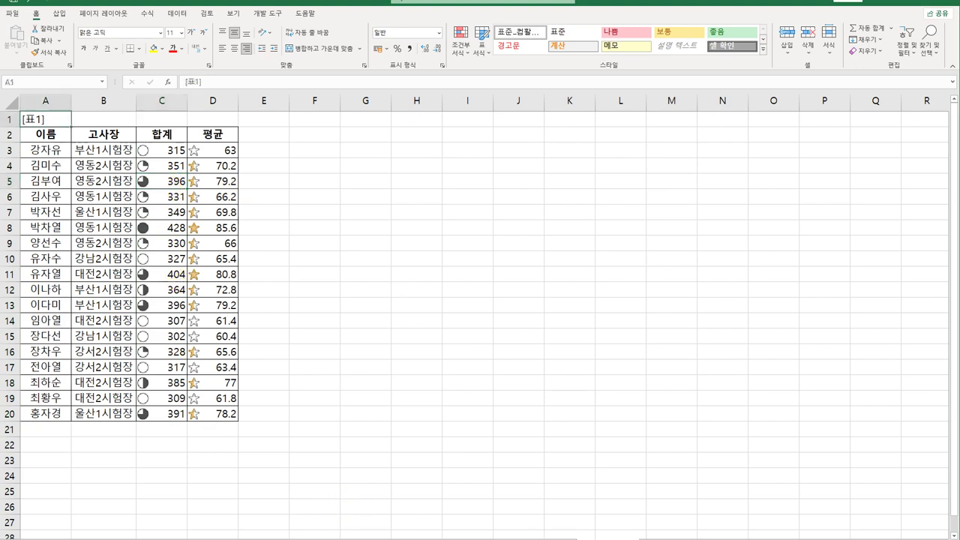
Switch back to the sheet with the order table and select the first order date (주문일자) in A3.
{"action": "left_click", "coordinate": [161, 119]}
{"action": "left_click", "coordinate": [45, 119]}
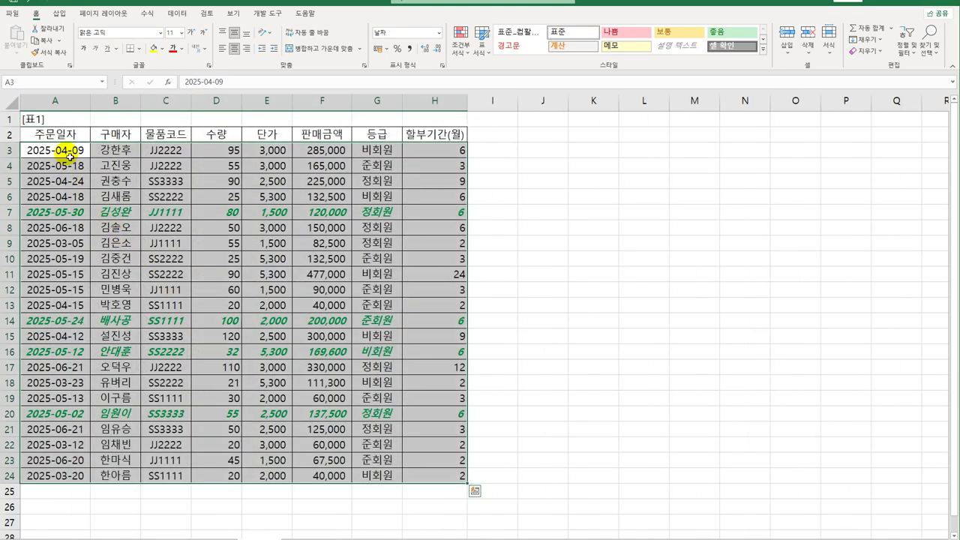
{"action": "left_click", "coordinate": [70, 154]}
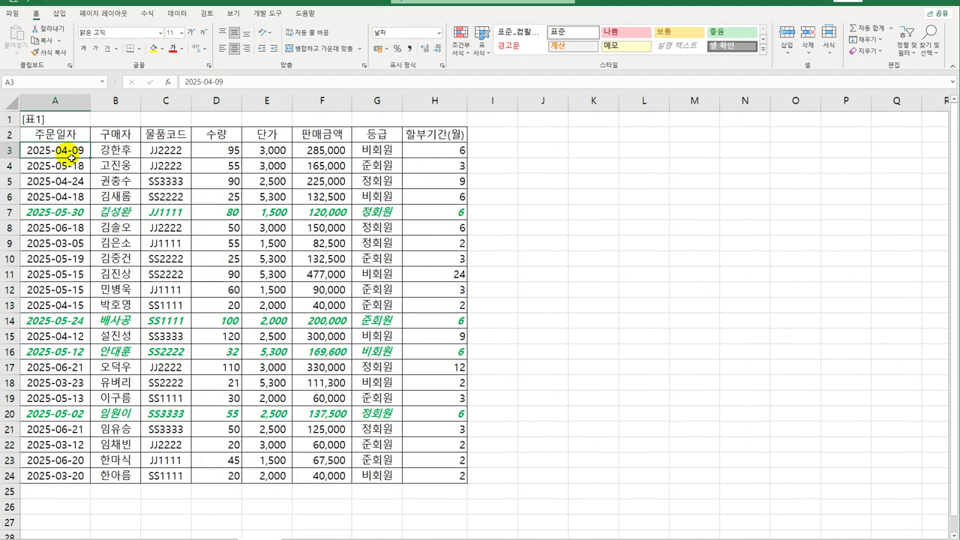